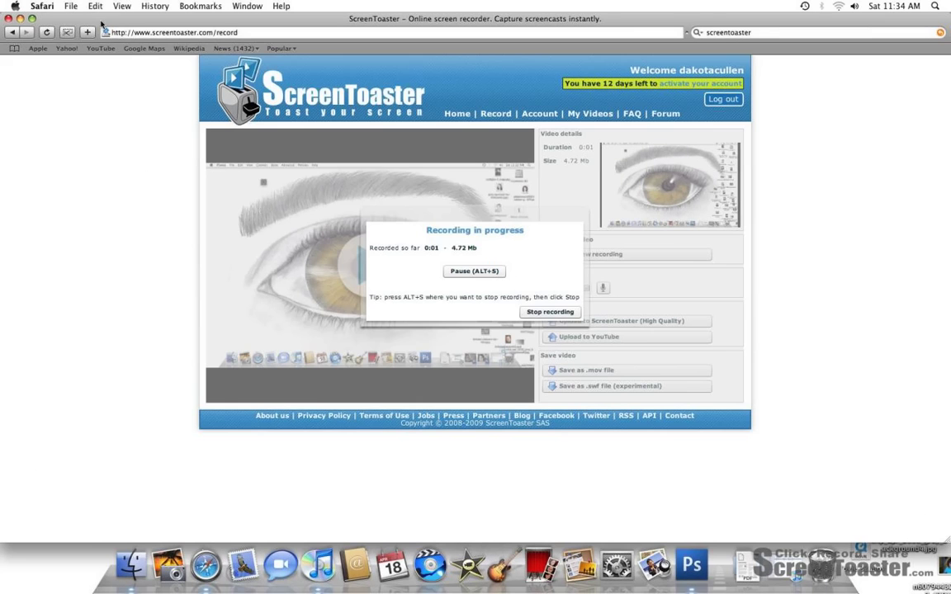
- Load Yahoo in a new browser tab and run a web search for "kristen stewart"
right_click(69, 48)
click(120, 76)
click(167, 64)
click(738, 33)
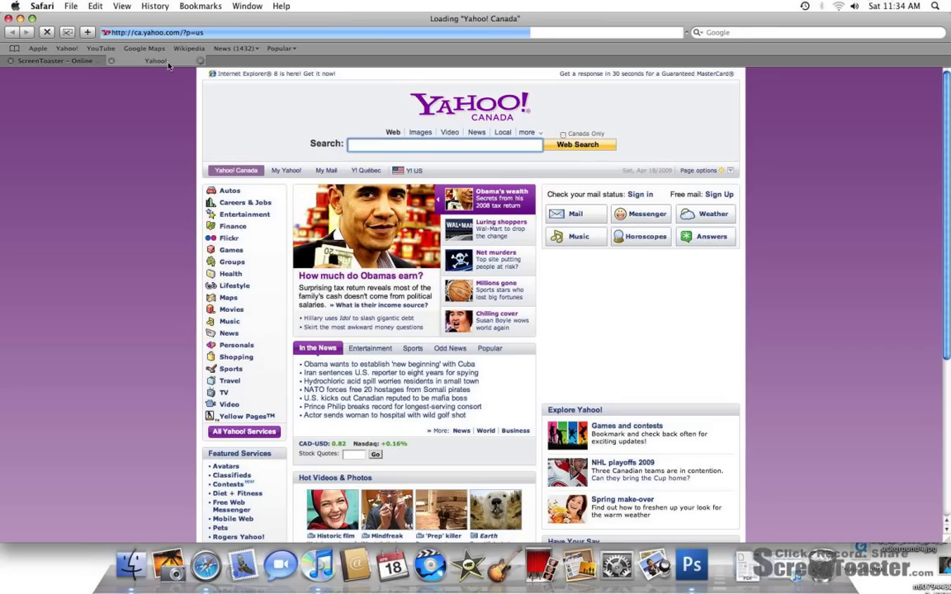
text(kris)
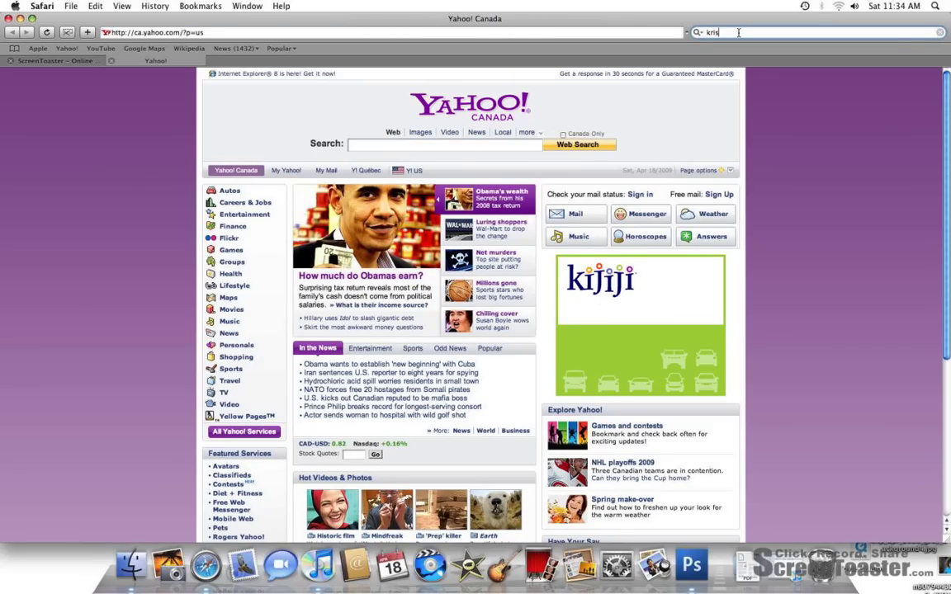
text(ten stewart)
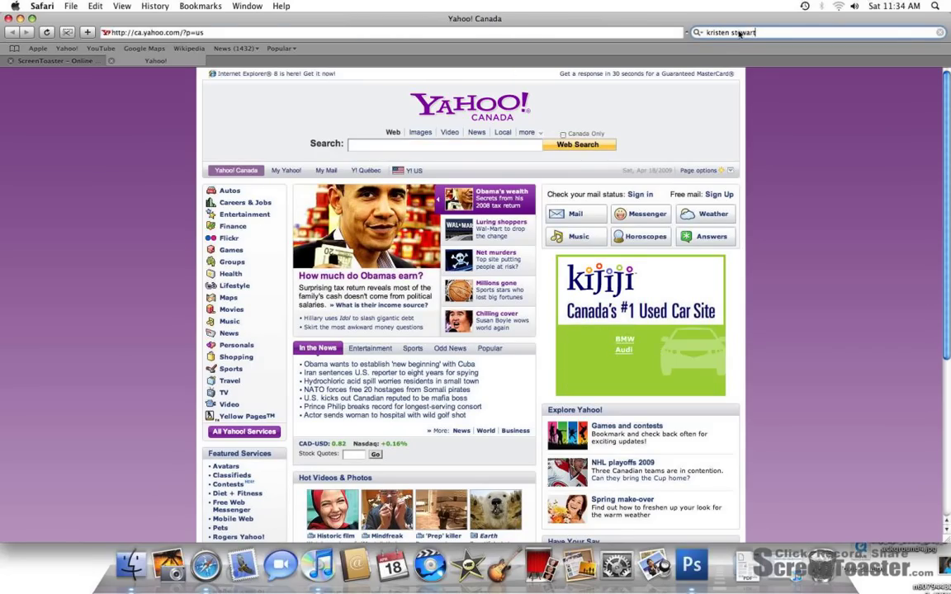
key(Return)
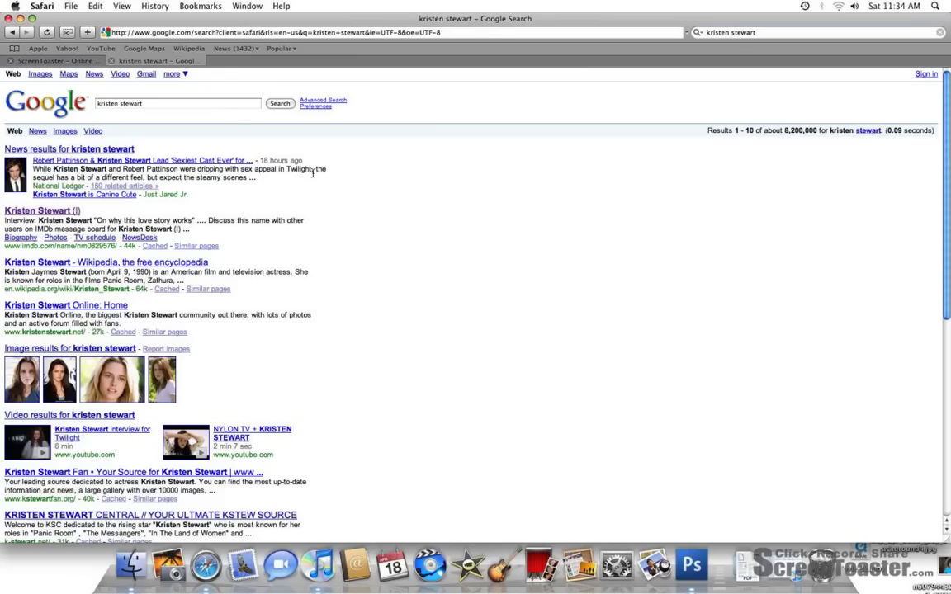
- Try to view the Kristen-Stewart2.jpg portrait from the image results
click(65, 367)
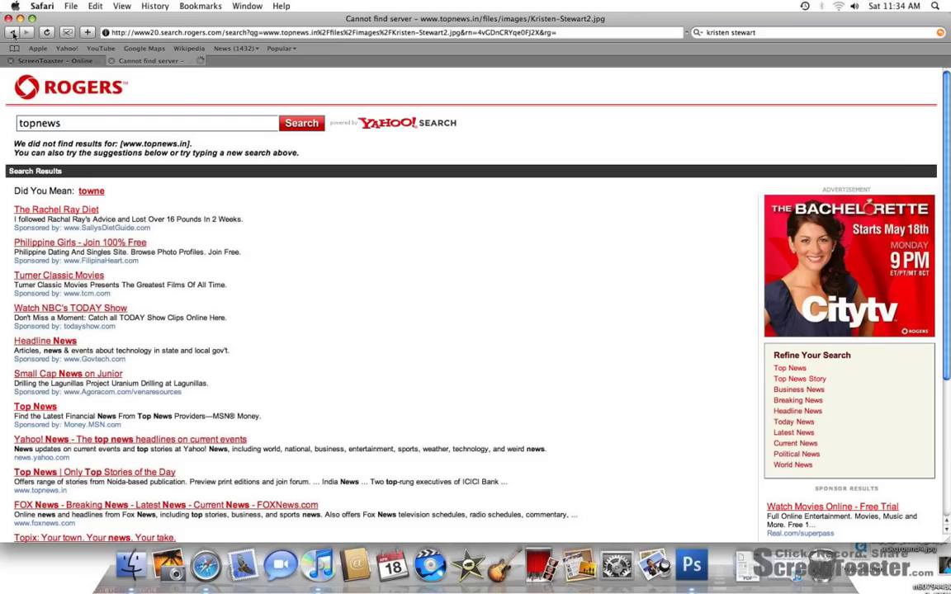
click(13, 33)
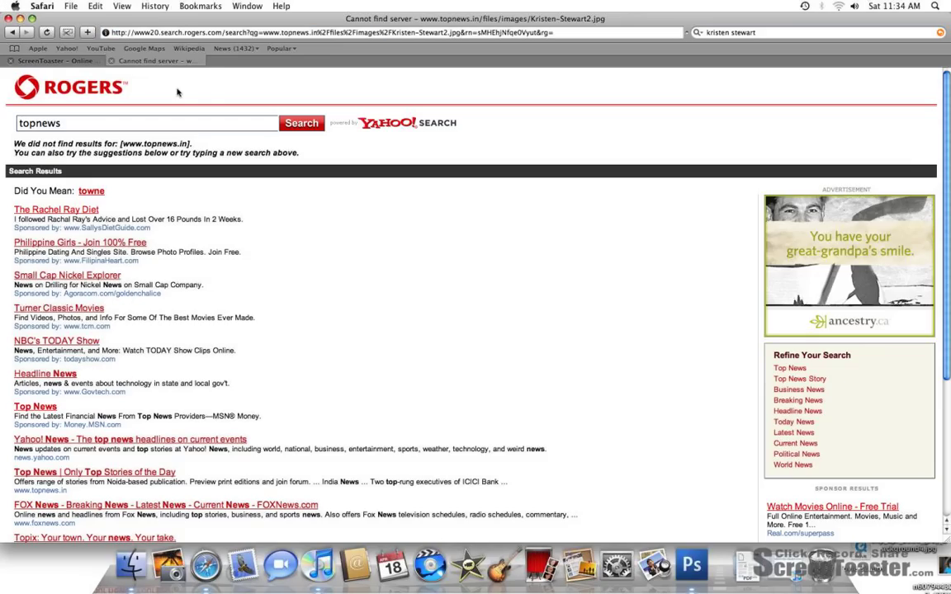
click(11, 33)
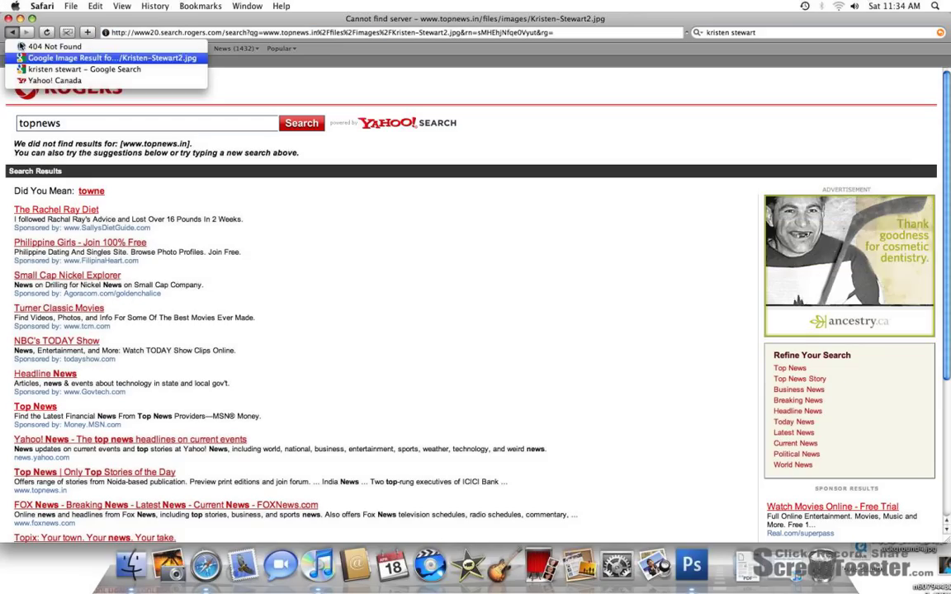
click(60, 58)
click(69, 99)
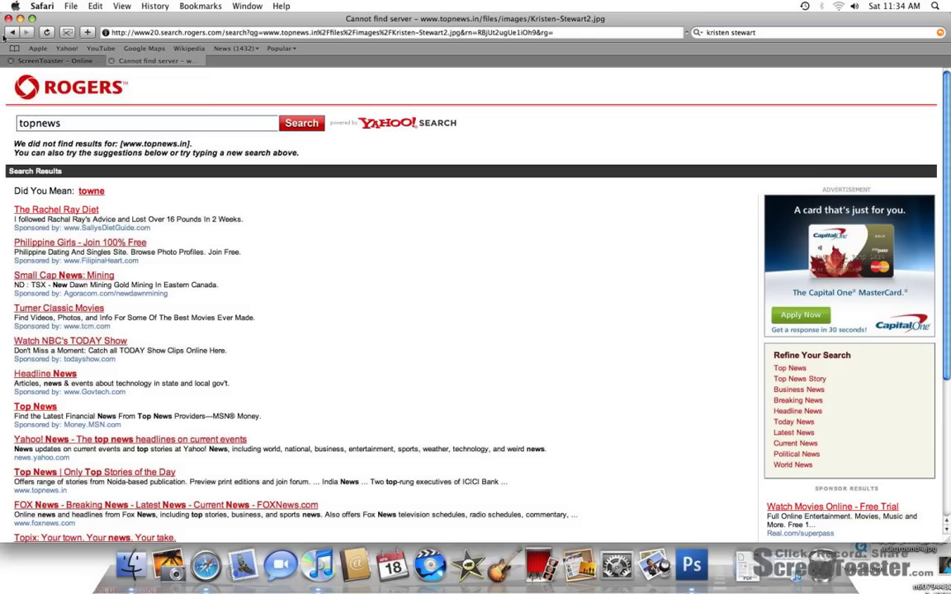
click(7, 36)
- Minimize the browser, switch to the pencil portrait in Photoshop and set the foreground colour to ecb388
click(19, 18)
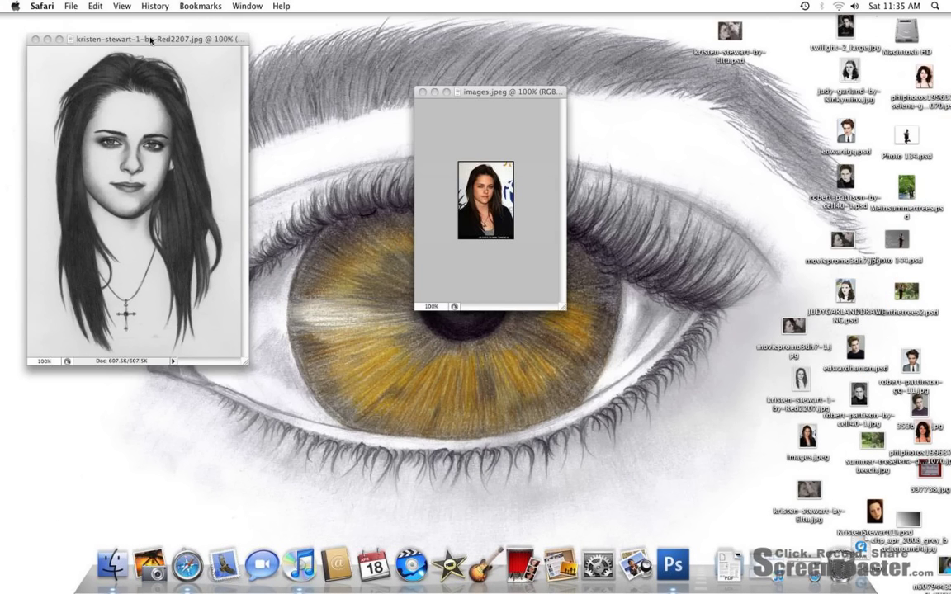
click(151, 39)
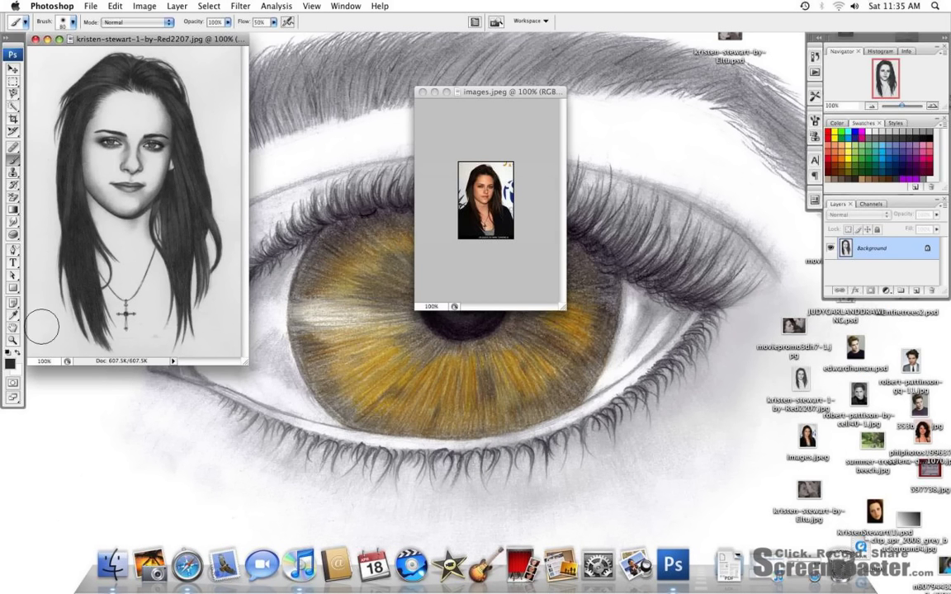
click(13, 362)
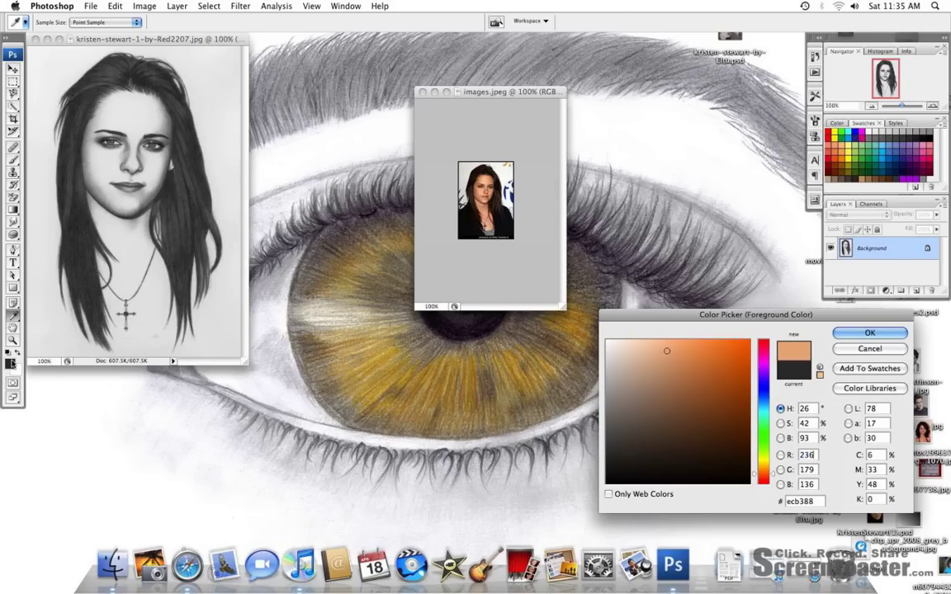
key(Return)
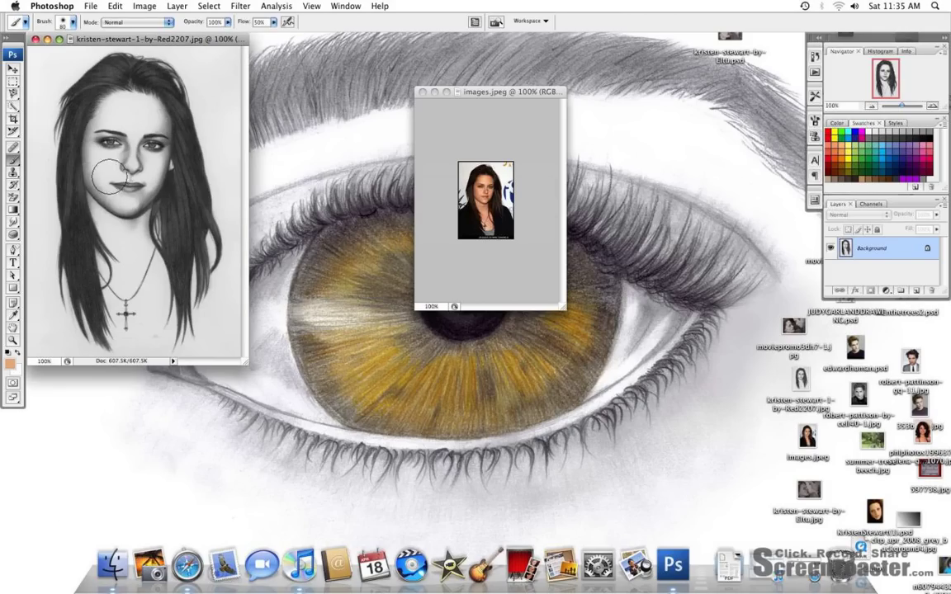
- Reduce the soft brush's master diameter to 32 px
click(68, 22)
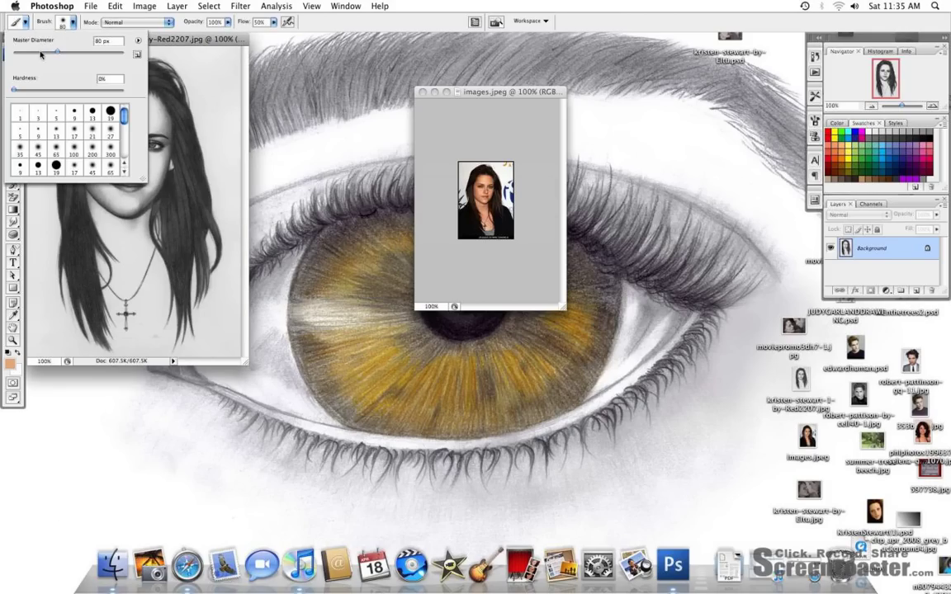
click(63, 23)
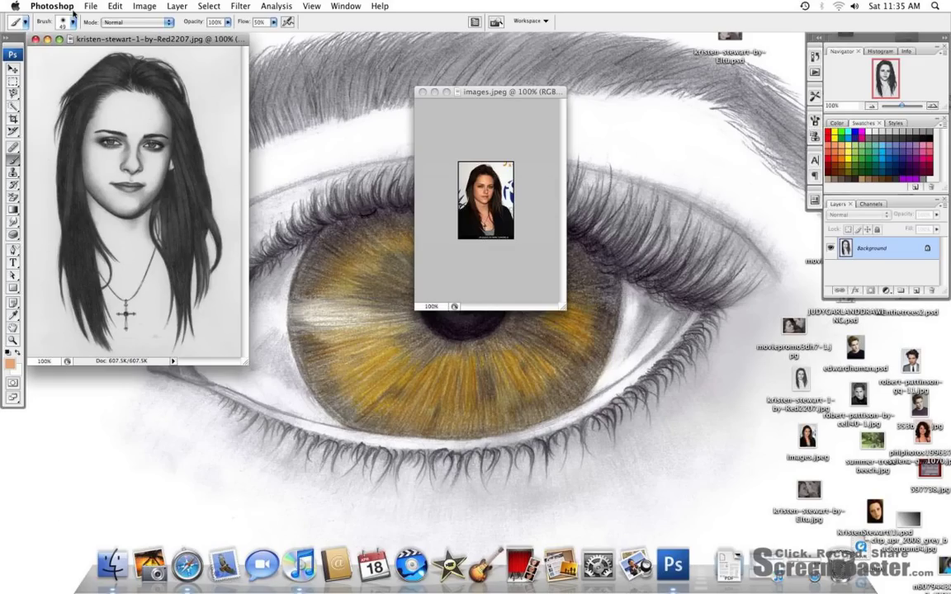
click(70, 10)
click(175, 47)
click(70, 24)
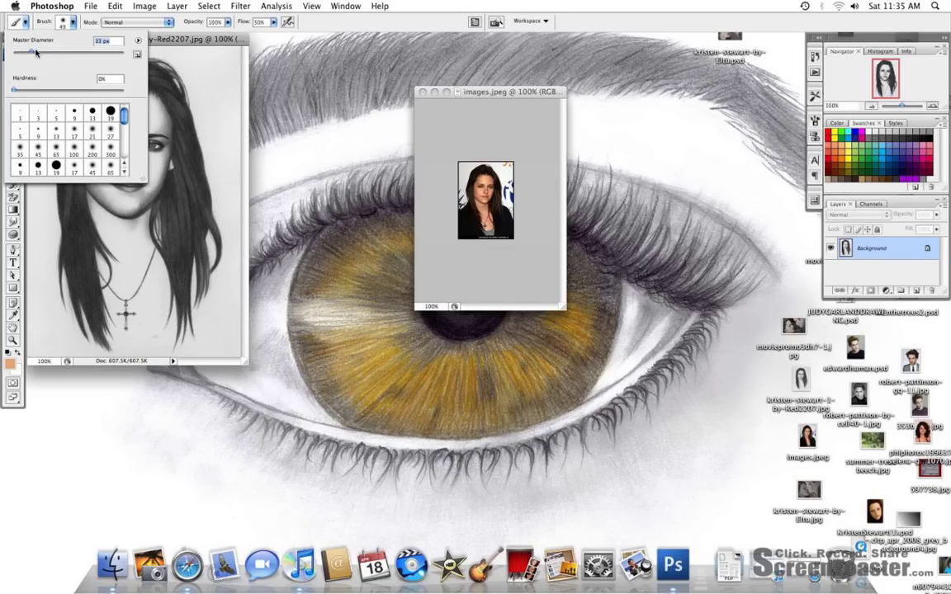
click(41, 20)
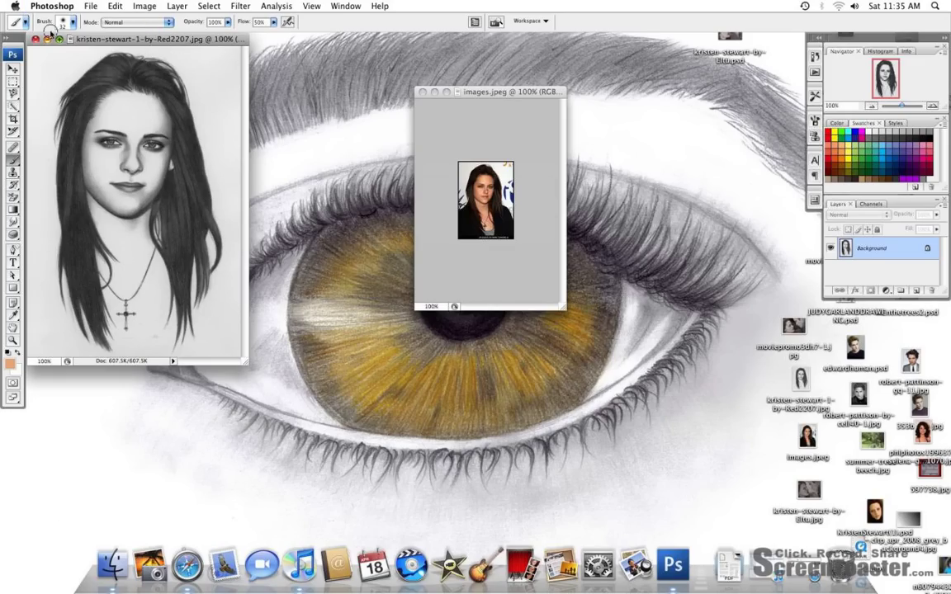
click(61, 25)
click(64, 22)
- Paint the portrait's forehead, cheeks, nose and chin with the orange skin tone
mouse_move(96, 104)
mouse_down()
mouse_move(103, 91)
mouse_move(129, 99)
mouse_move(136, 89)
mouse_move(150, 99)
mouse_move(138, 118)
mouse_move(142, 104)
mouse_move(115, 97)
mouse_move(132, 109)
mouse_move(127, 122)
mouse_move(97, 104)
mouse_move(150, 106)
mouse_move(132, 111)
mouse_move(139, 127)
mouse_move(105, 111)
mouse_move(115, 97)
mouse_move(171, 126)
mouse_up()
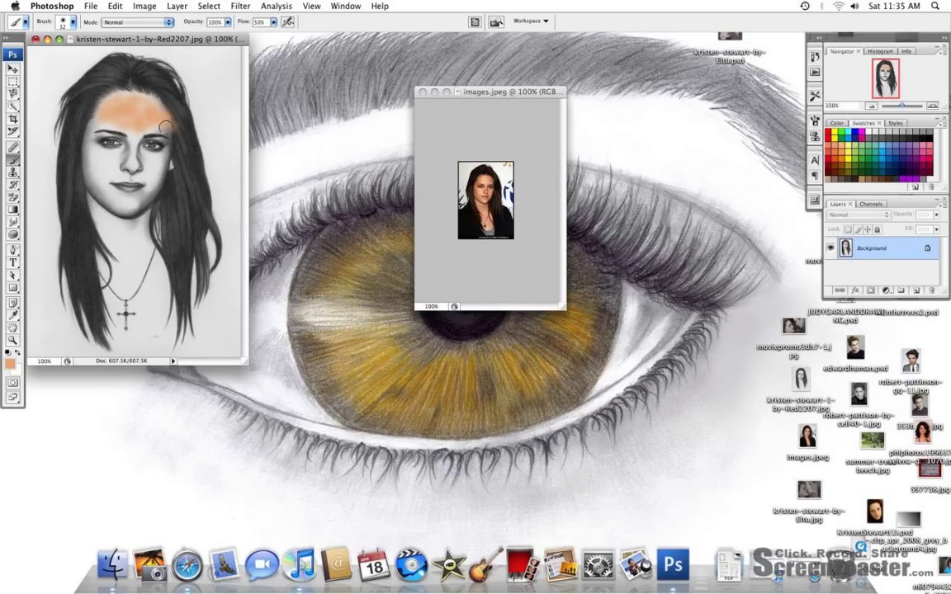
mouse_move(96, 160)
mouse_down()
mouse_move(105, 144)
mouse_move(101, 161)
mouse_move(79, 130)
mouse_move(88, 133)
mouse_up()
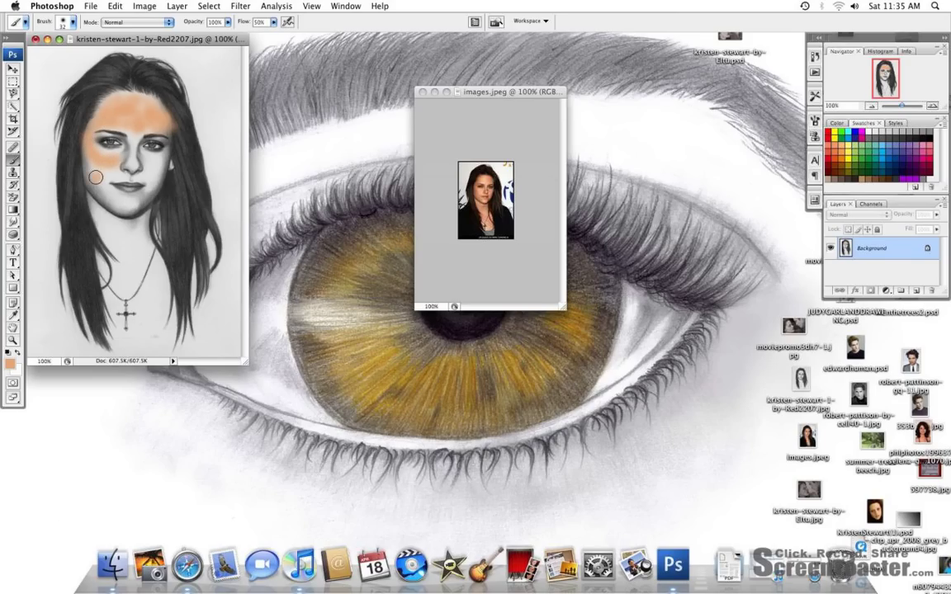
mouse_move(96, 179)
mouse_down()
mouse_move(90, 169)
mouse_move(133, 200)
mouse_move(107, 197)
mouse_move(82, 146)
mouse_move(104, 159)
mouse_move(113, 176)
mouse_move(101, 186)
mouse_move(121, 199)
mouse_move(145, 195)
mouse_move(134, 173)
mouse_move(140, 154)
mouse_move(157, 162)
mouse_move(122, 156)
mouse_move(133, 165)
mouse_move(135, 141)
mouse_move(113, 146)
mouse_move(147, 160)
mouse_move(143, 145)
mouse_move(130, 174)
mouse_move(145, 156)
mouse_up()
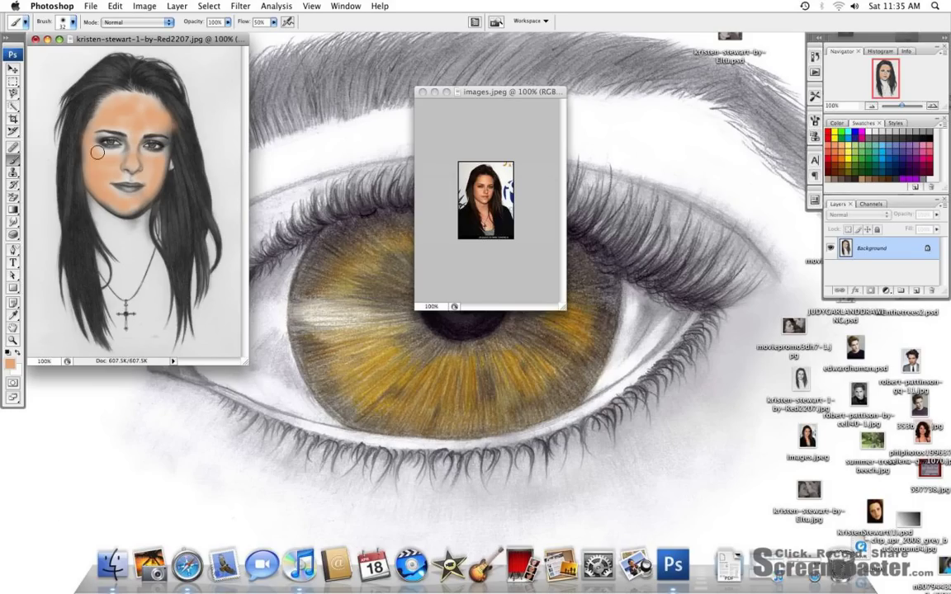
mouse_move(100, 156)
mouse_down()
mouse_move(164, 157)
mouse_move(168, 135)
mouse_move(146, 111)
mouse_move(157, 110)
mouse_move(142, 133)
mouse_up()
- Lighten the foreground colour to the pale peach eedace
click(8, 364)
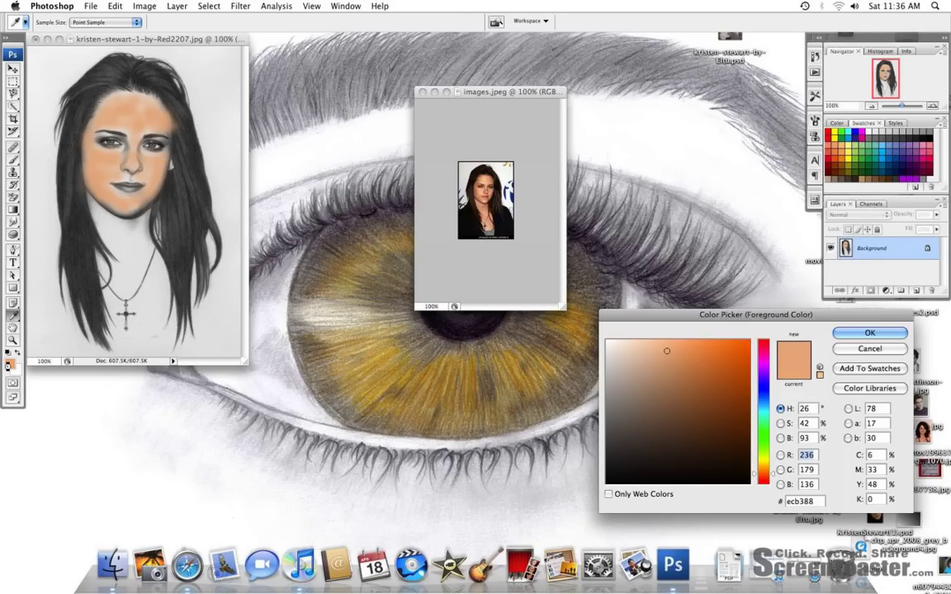
key(Return)
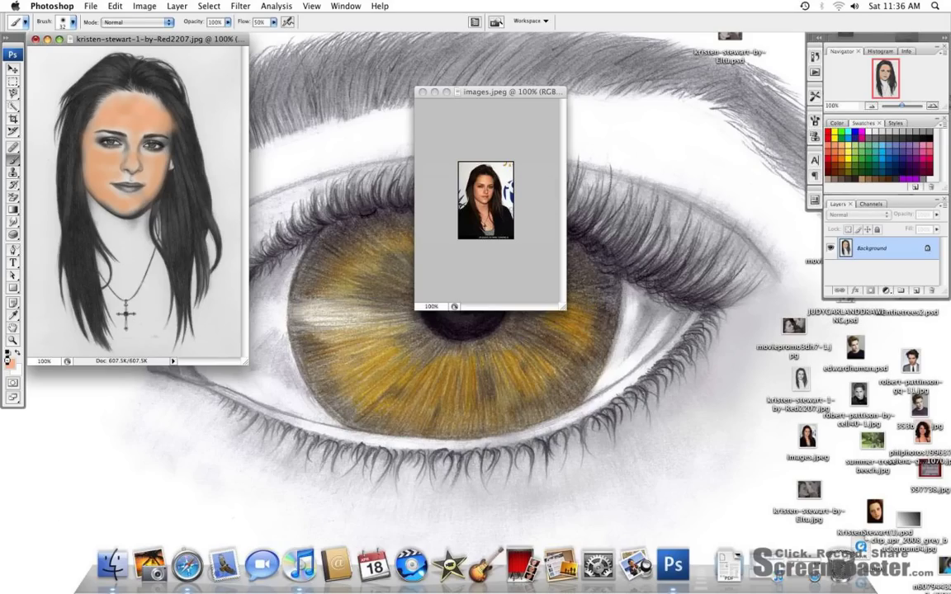
click(13, 364)
drag(656, 342, 624, 349)
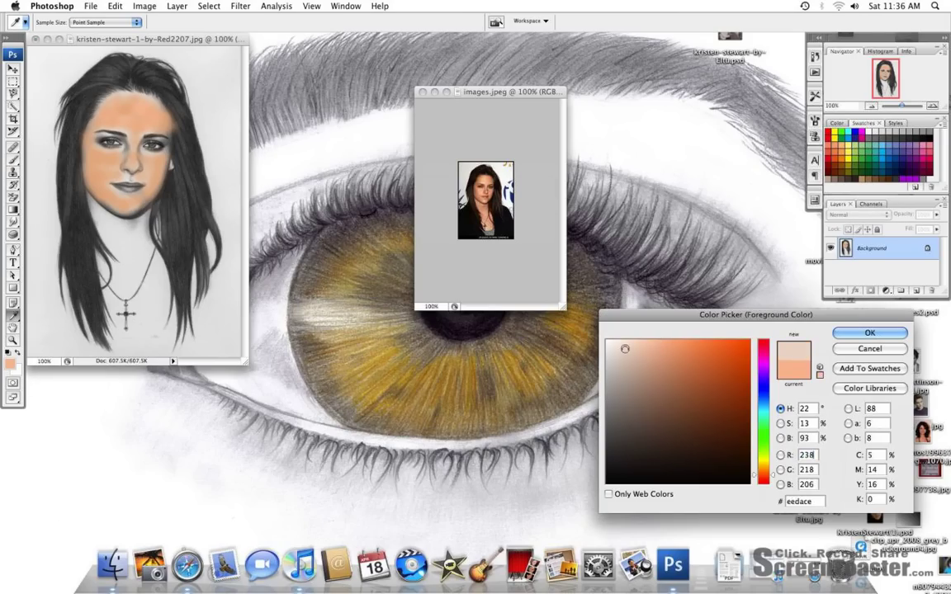
key(Return)
- Paint over the orange skin across the whole face with the pale peach colour
mouse_move(109, 117)
mouse_down()
mouse_move(101, 107)
mouse_move(121, 123)
mouse_move(101, 108)
mouse_move(104, 98)
mouse_move(125, 106)
mouse_move(114, 123)
mouse_move(138, 109)
mouse_move(119, 100)
mouse_move(85, 130)
mouse_move(104, 192)
mouse_move(81, 161)
mouse_move(114, 162)
mouse_move(87, 152)
mouse_move(96, 184)
mouse_move(123, 204)
mouse_move(120, 182)
mouse_move(124, 208)
mouse_move(93, 171)
mouse_move(91, 157)
mouse_move(109, 175)
mouse_move(102, 144)
mouse_move(77, 140)
mouse_move(92, 135)
mouse_move(100, 105)
mouse_move(91, 110)
mouse_move(115, 113)
mouse_move(132, 134)
mouse_move(131, 115)
mouse_move(172, 126)
mouse_move(129, 94)
mouse_move(90, 101)
mouse_move(137, 130)
mouse_move(124, 124)
mouse_move(134, 97)
mouse_move(148, 106)
mouse_move(113, 89)
mouse_move(100, 94)
mouse_move(138, 99)
mouse_move(164, 129)
mouse_move(122, 175)
mouse_move(95, 178)
mouse_move(131, 157)
mouse_move(147, 172)
mouse_move(134, 171)
mouse_move(142, 147)
mouse_move(144, 162)
mouse_move(128, 156)
mouse_move(123, 175)
mouse_move(165, 152)
mouse_move(121, 147)
mouse_move(134, 152)
mouse_move(102, 189)
mouse_move(123, 113)
mouse_move(151, 117)
mouse_move(116, 117)
mouse_move(112, 136)
mouse_move(162, 155)
mouse_up()
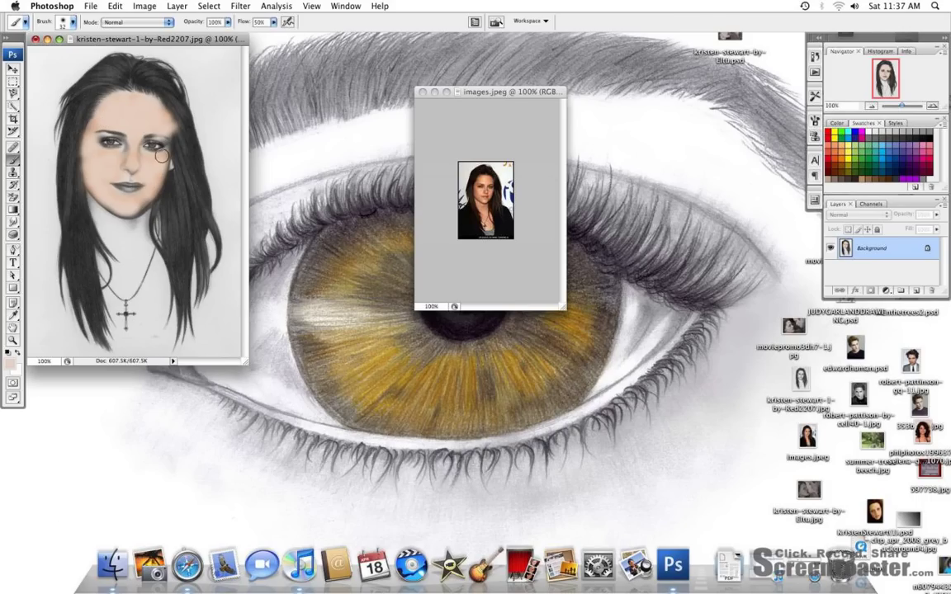
click(92, 169)
mouse_move(151, 170)
mouse_down()
mouse_move(152, 159)
mouse_move(148, 188)
mouse_move(122, 206)
mouse_move(91, 183)
mouse_move(117, 160)
mouse_move(88, 153)
mouse_move(93, 127)
mouse_move(95, 138)
mouse_up()
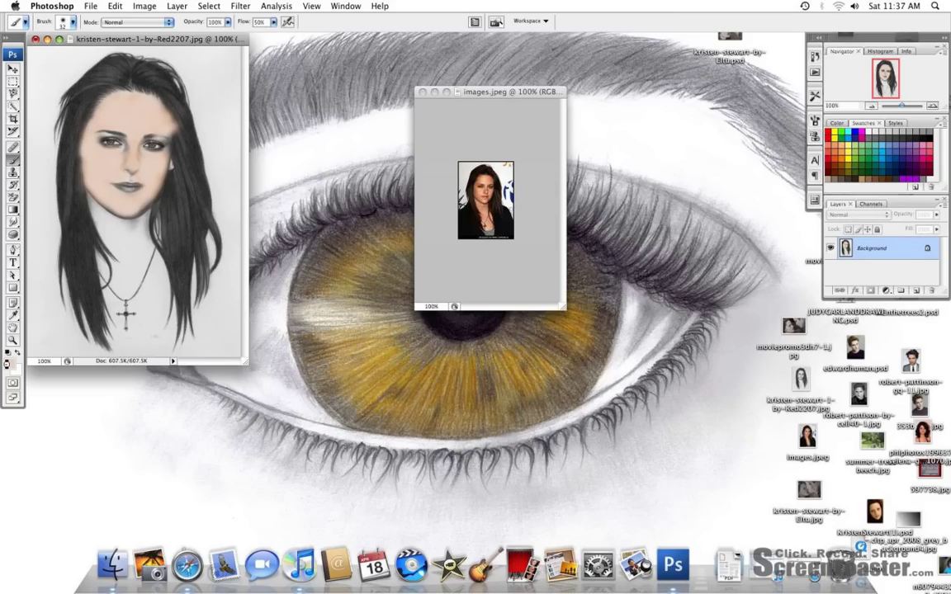
- Set the foreground colour to the reddish pink e18a76
click(8, 355)
click(674, 357)
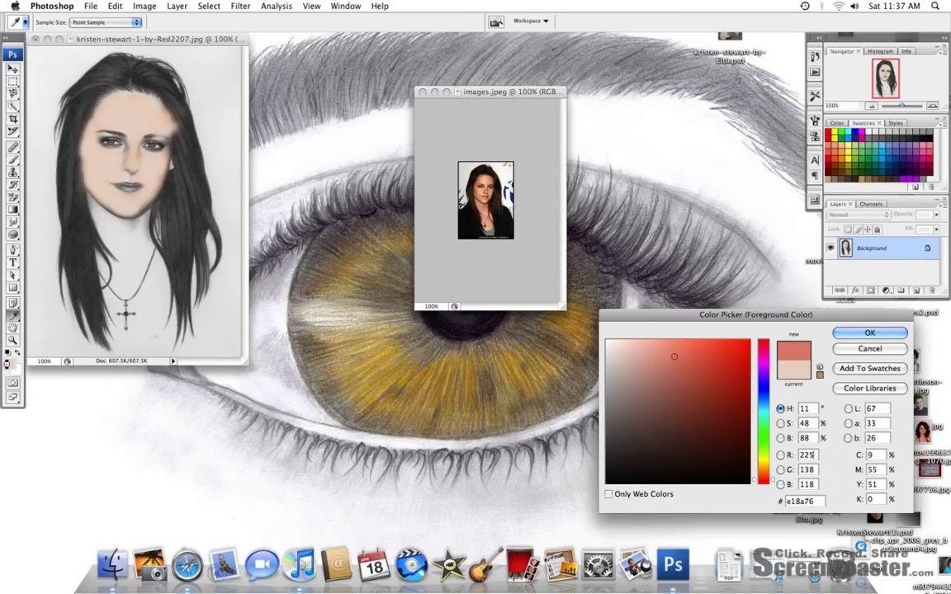
key(Return)
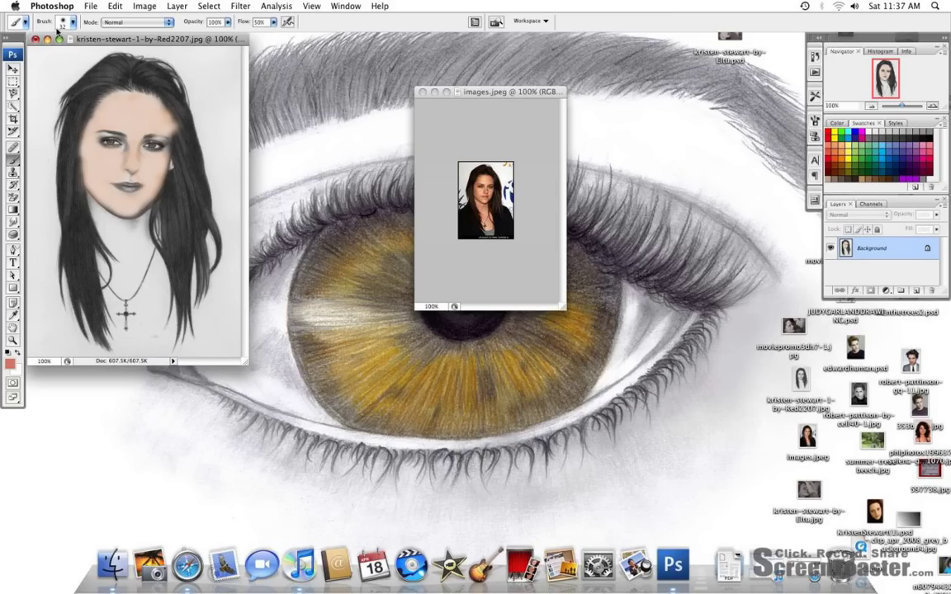
- Reduce the brush diameter to 12 px and colour the portrait's lips reddish pink
click(63, 22)
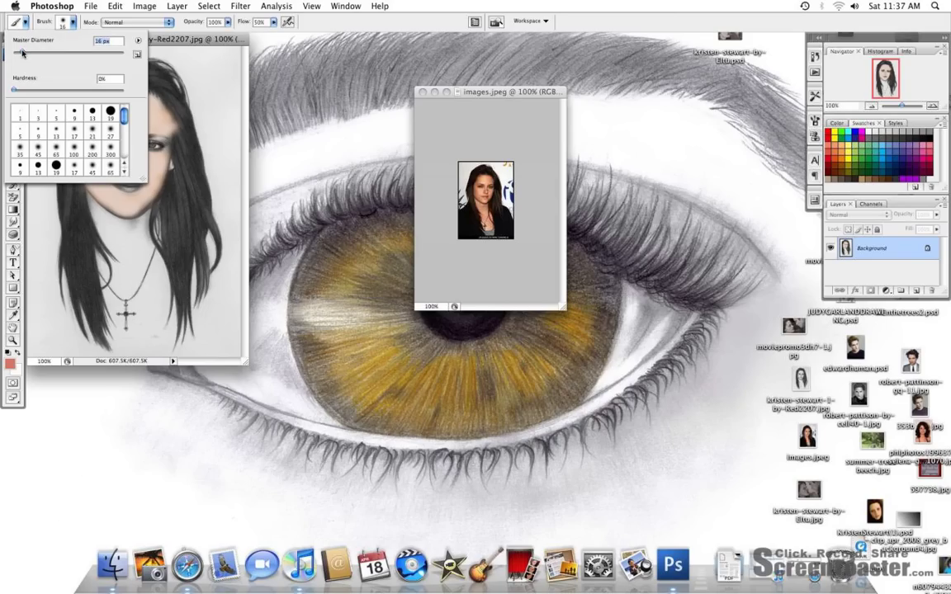
click(56, 19)
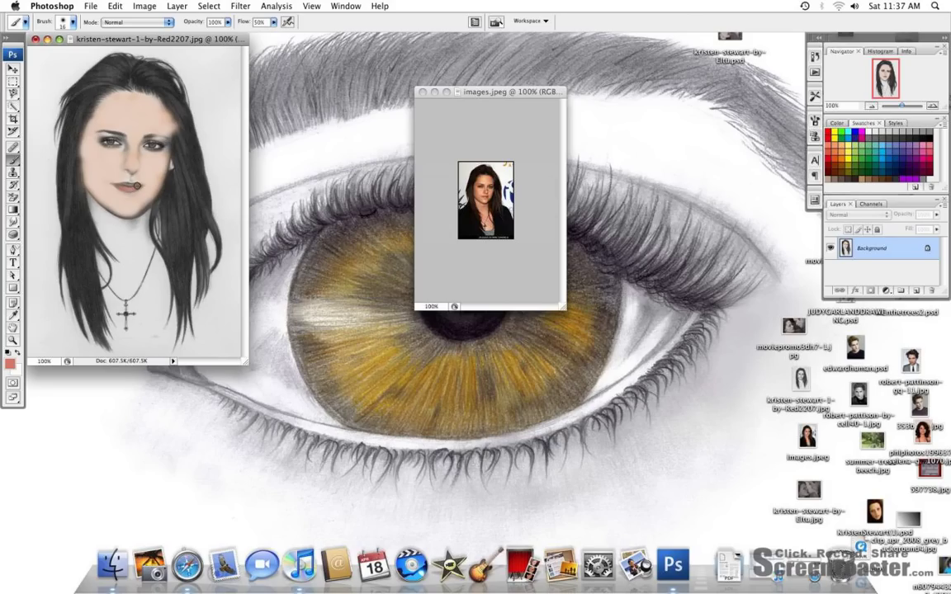
click(74, 22)
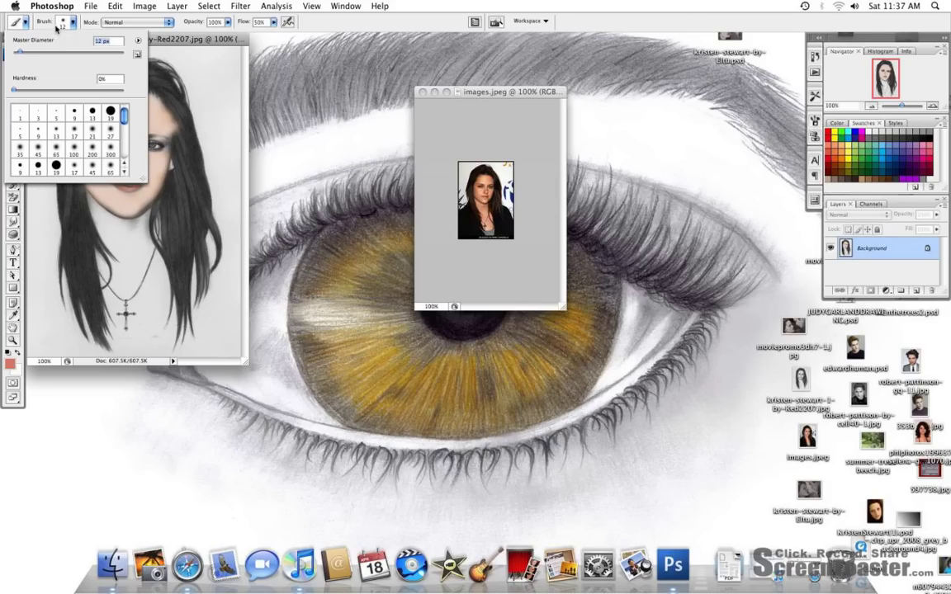
click(55, 27)
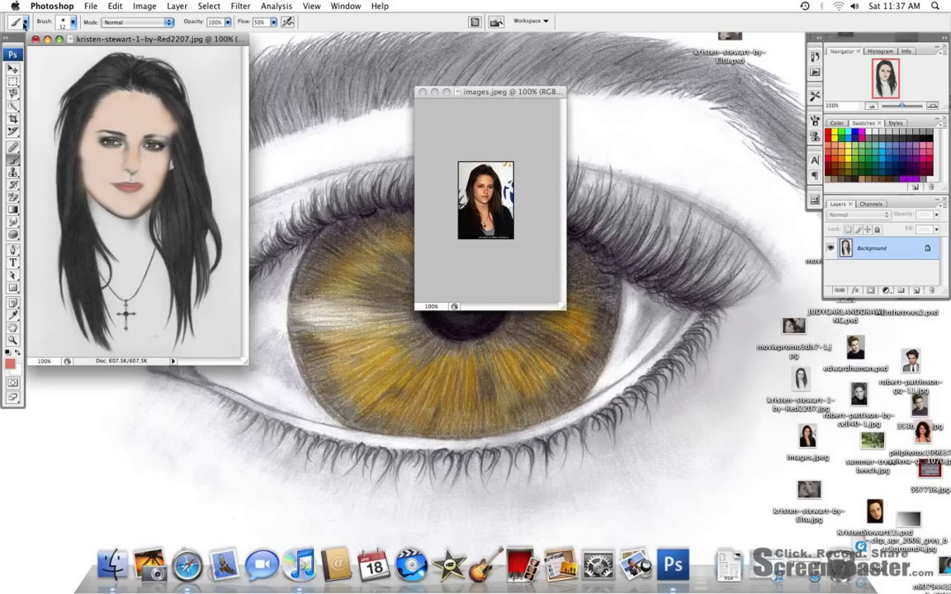
click(70, 29)
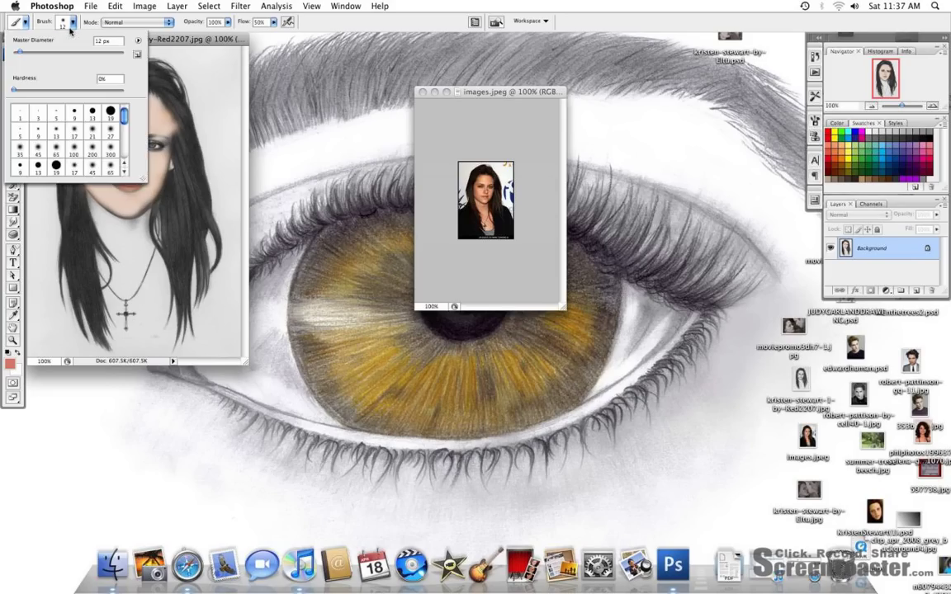
click(71, 29)
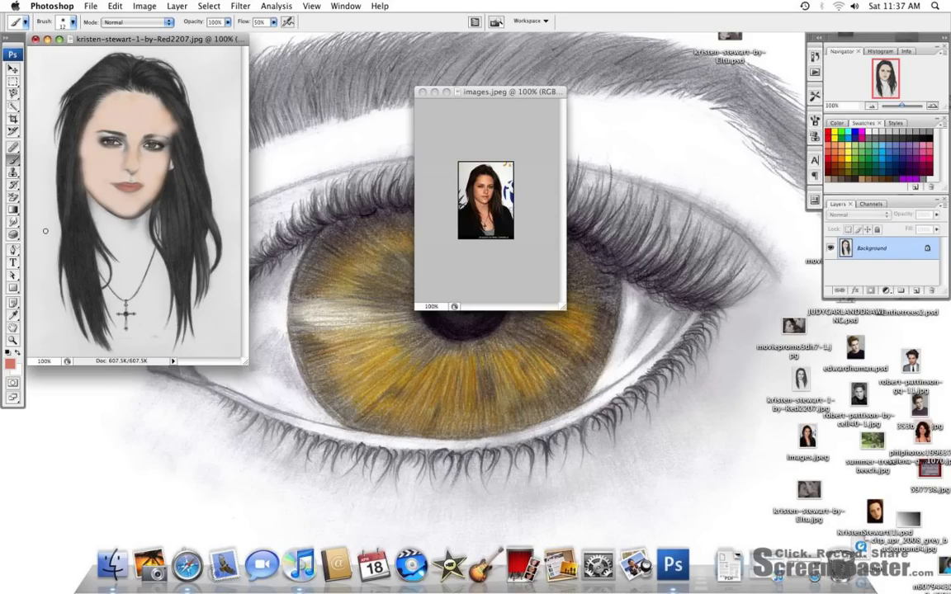
- Sample the pale skin tone ecd7cb from the portrait's forehead as the foreground colour
click(10, 364)
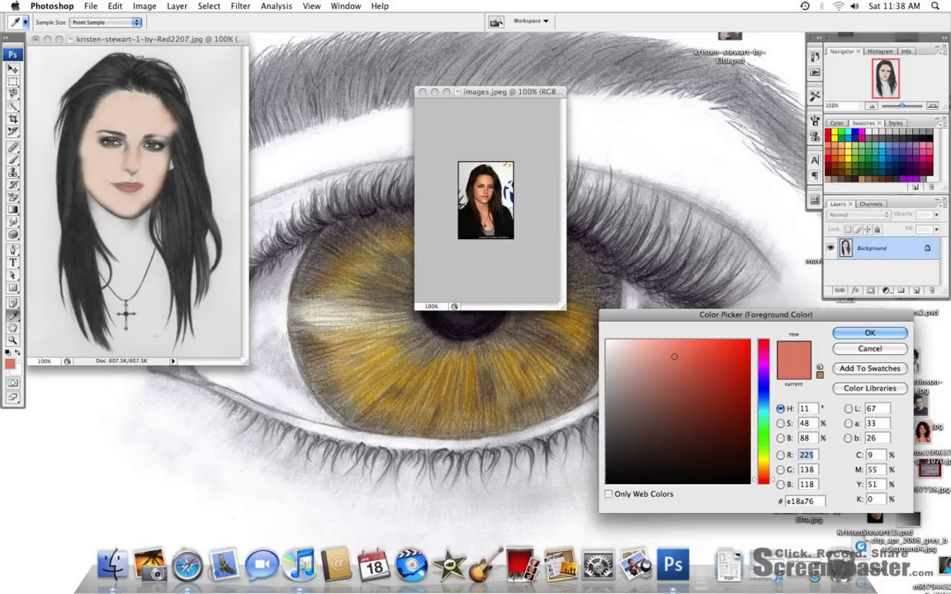
click(124, 111)
key(Return)
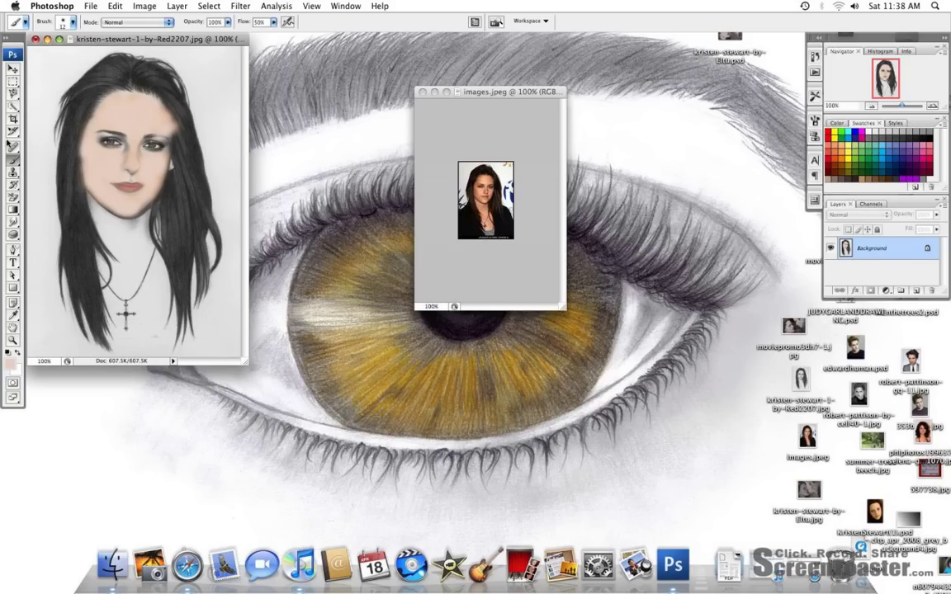
- Enlarge the brush diameter to 40 px and paint the portrait's neck and chest with the pale skin tone
click(67, 23)
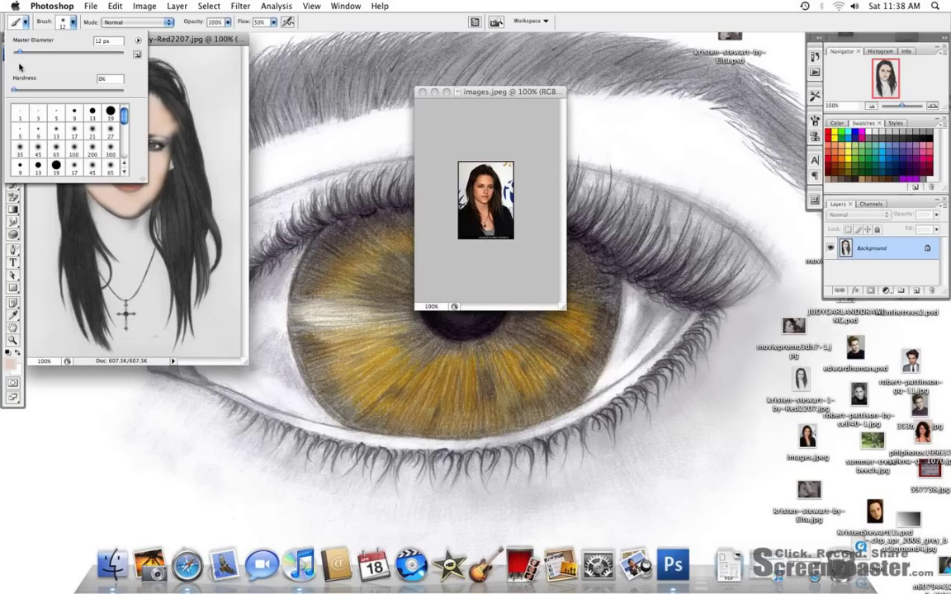
key(Return)
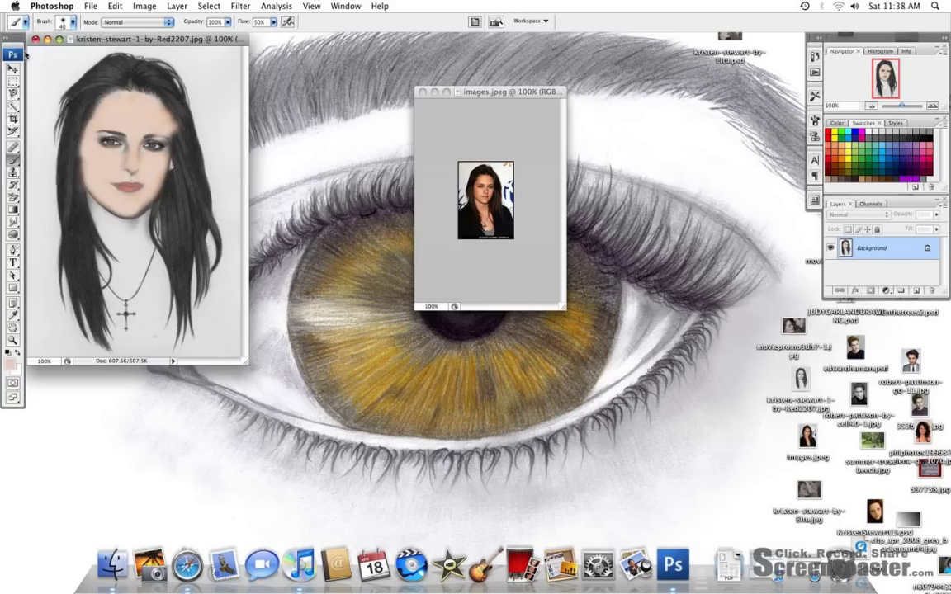
mouse_move(101, 217)
mouse_down()
mouse_move(119, 251)
mouse_move(107, 219)
mouse_move(132, 230)
mouse_move(143, 221)
mouse_move(122, 280)
mouse_move(140, 269)
mouse_move(147, 241)
mouse_move(134, 284)
mouse_move(125, 288)
mouse_move(123, 277)
mouse_move(120, 287)
mouse_move(100, 270)
mouse_move(166, 305)
mouse_move(167, 270)
mouse_move(143, 251)
mouse_move(114, 268)
mouse_move(107, 221)
mouse_move(132, 235)
mouse_move(142, 222)
mouse_move(101, 216)
mouse_up()
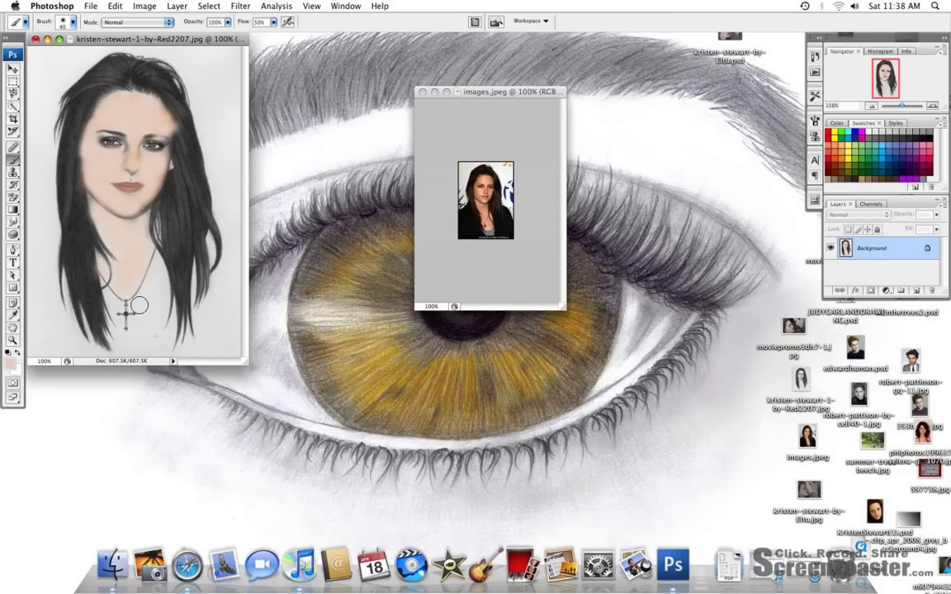
mouse_move(136, 308)
mouse_down()
mouse_move(150, 273)
mouse_move(147, 284)
mouse_move(164, 264)
mouse_move(147, 272)
mouse_move(155, 269)
mouse_move(148, 337)
mouse_move(161, 290)
mouse_move(157, 327)
mouse_move(122, 319)
mouse_move(112, 297)
mouse_move(118, 337)
mouse_move(109, 329)
mouse_move(123, 340)
mouse_move(147, 326)
mouse_move(122, 325)
mouse_move(120, 314)
mouse_move(129, 336)
mouse_move(146, 317)
mouse_move(177, 343)
mouse_move(147, 342)
mouse_move(170, 315)
mouse_move(166, 339)
mouse_move(122, 339)
mouse_up()
click(123, 361)
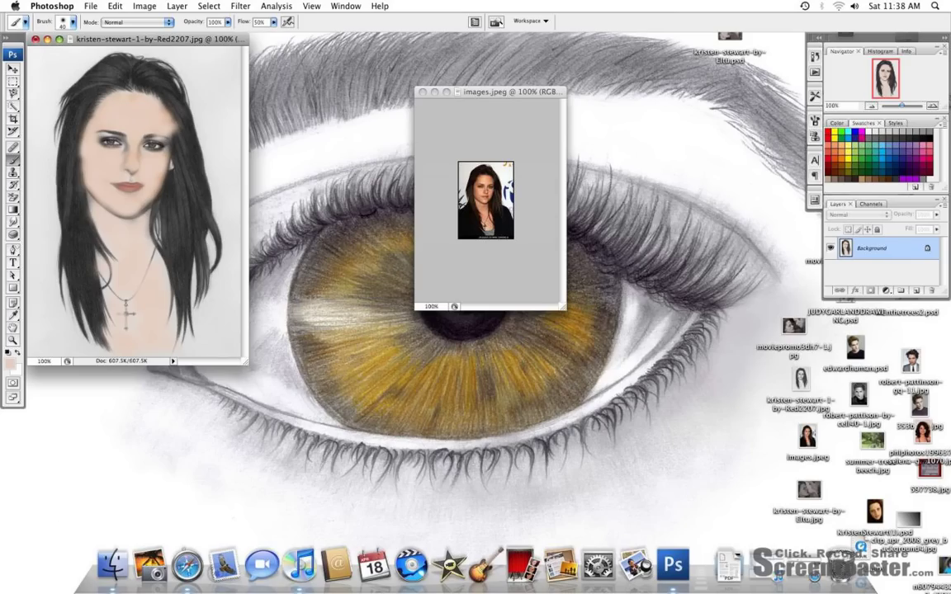
- Sample the dark hair colour from the reference photo and paint it over all of the portrait's hair
click(10, 364)
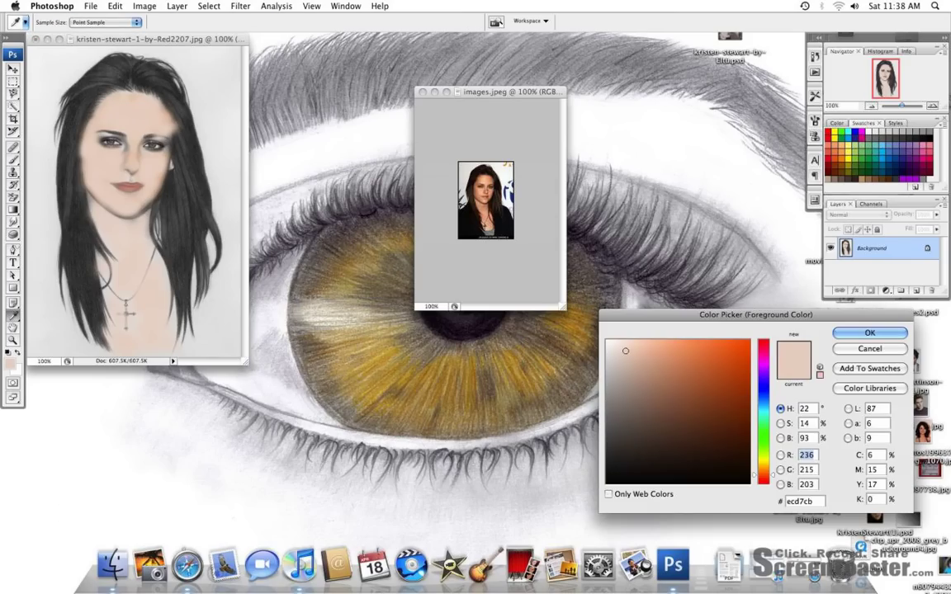
click(475, 188)
key(Return)
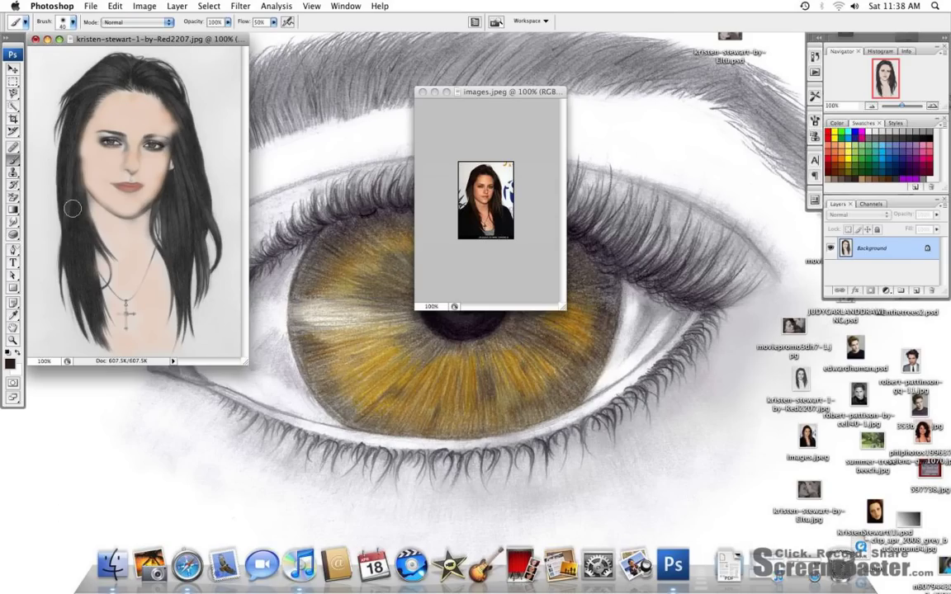
mouse_move(83, 223)
mouse_down()
mouse_move(86, 284)
mouse_move(80, 266)
mouse_move(81, 294)
mouse_move(73, 289)
mouse_move(93, 319)
mouse_up()
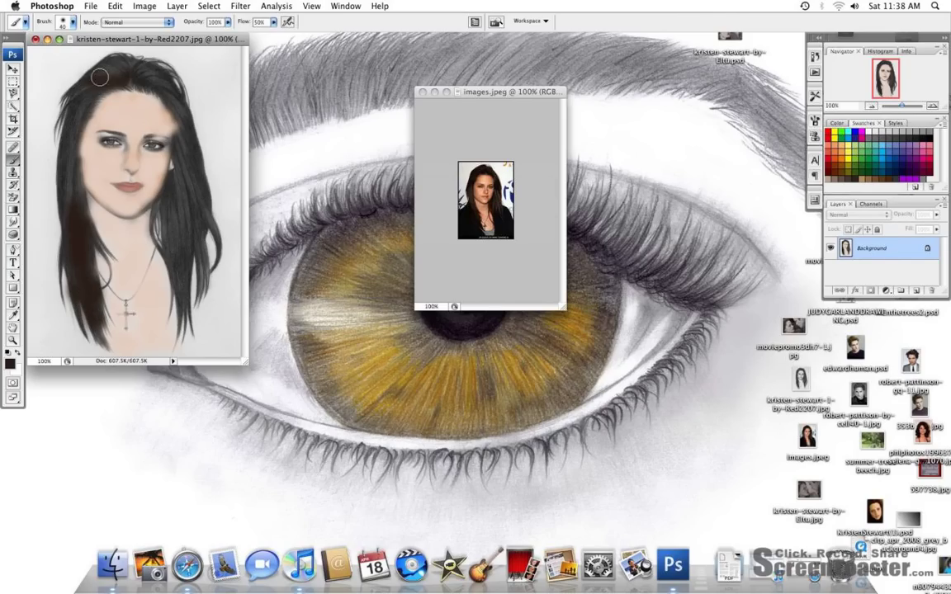
mouse_move(113, 71)
mouse_down()
mouse_move(64, 102)
mouse_move(89, 104)
mouse_move(76, 114)
mouse_move(71, 144)
mouse_move(75, 197)
mouse_move(72, 160)
mouse_move(64, 193)
mouse_move(65, 213)
mouse_move(73, 194)
mouse_move(80, 219)
mouse_move(80, 203)
mouse_move(80, 285)
mouse_move(67, 246)
mouse_move(74, 286)
mouse_up()
drag(85, 247, 91, 278)
mouse_move(182, 157)
mouse_down()
mouse_move(175, 266)
mouse_move(183, 302)
mouse_move(183, 215)
mouse_move(187, 262)
mouse_move(202, 258)
mouse_move(205, 276)
mouse_move(192, 173)
mouse_move(205, 223)
mouse_up()
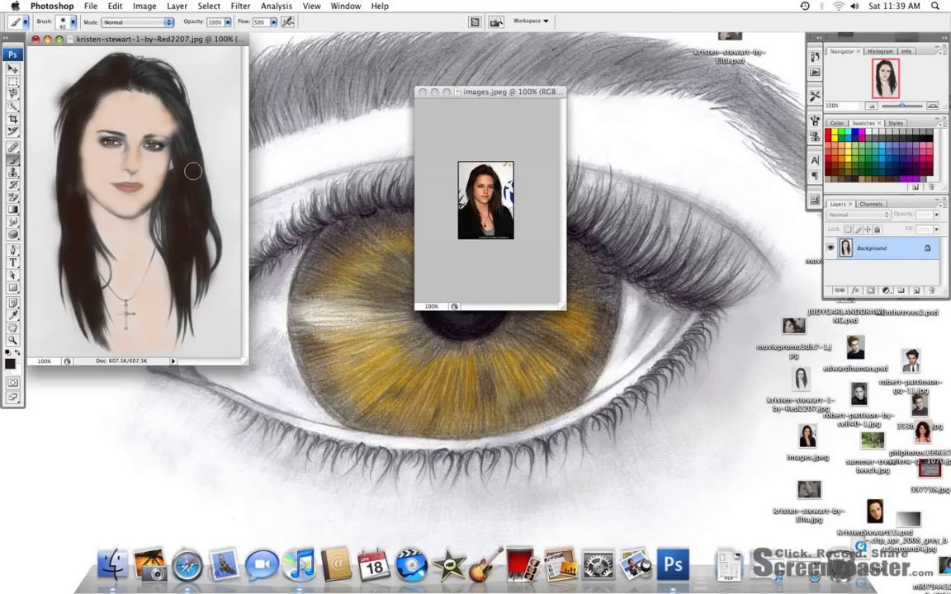
click(213, 228)
mouse_move(174, 169)
mouse_down()
mouse_move(165, 212)
mouse_move(152, 216)
mouse_move(179, 126)
mouse_move(165, 105)
mouse_move(166, 141)
mouse_move(157, 122)
mouse_move(175, 123)
mouse_move(157, 113)
mouse_move(132, 66)
mouse_move(158, 103)
mouse_move(141, 57)
mouse_up()
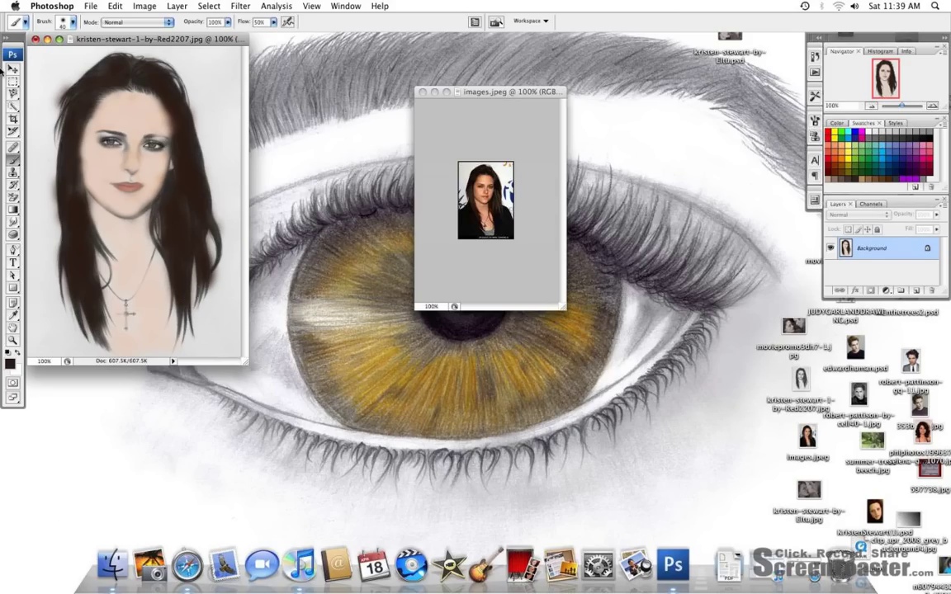
- Set the foreground colour to the dark brown 44261a and paint another coat over the hair
click(9, 364)
drag(691, 450, 696, 446)
key(Return)
mouse_move(98, 84)
mouse_down()
mouse_move(69, 133)
mouse_move(80, 285)
mouse_up()
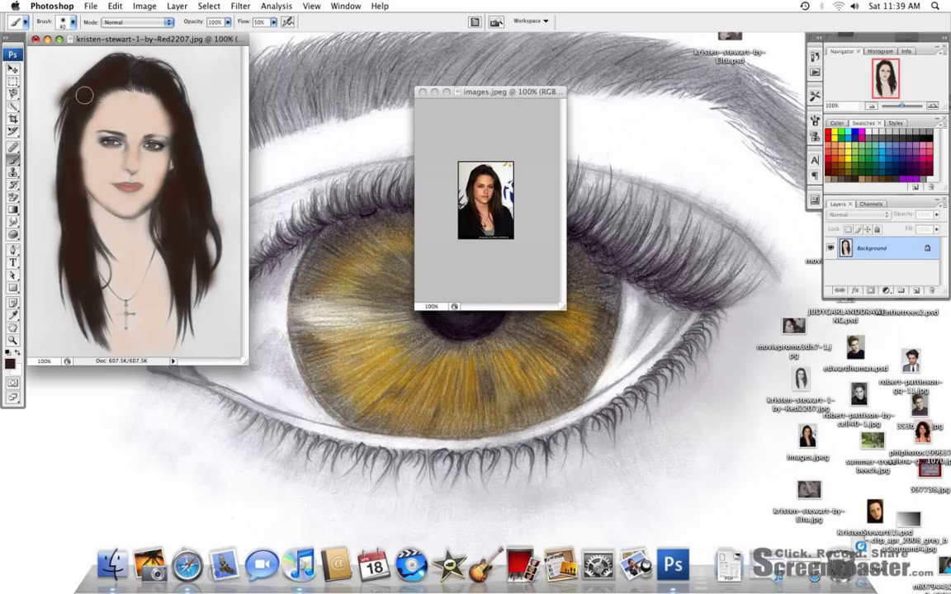
- Sample the near-black 0a0a0c from the reference photo and paint it on the lower-left background beside the hair
click(9, 364)
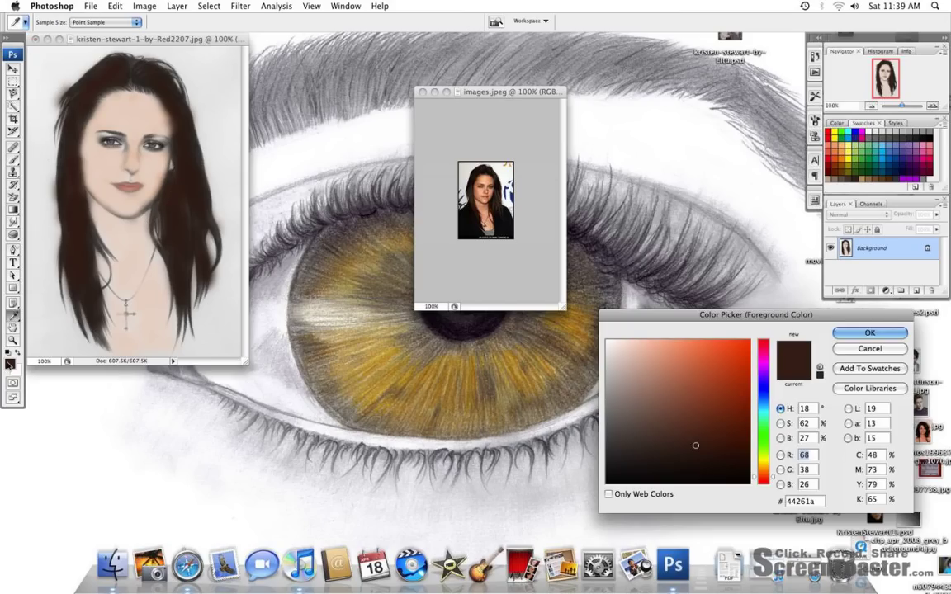
click(474, 192)
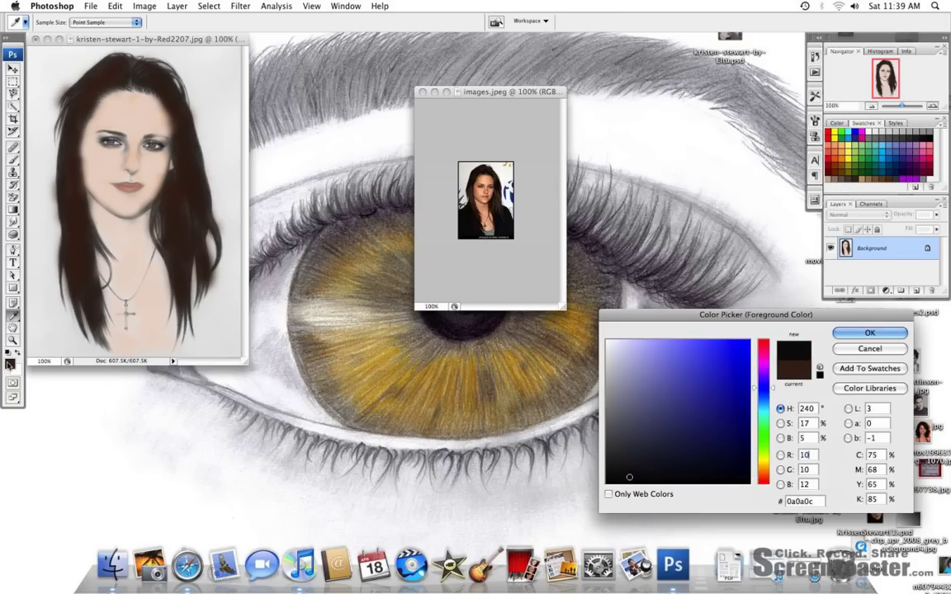
click(869, 333)
mouse_move(60, 285)
mouse_down()
mouse_move(33, 295)
mouse_move(64, 291)
mouse_move(20, 331)
mouse_move(18, 320)
mouse_move(2, 353)
mouse_move(50, 289)
mouse_move(63, 343)
mouse_move(52, 303)
mouse_move(33, 291)
mouse_up()
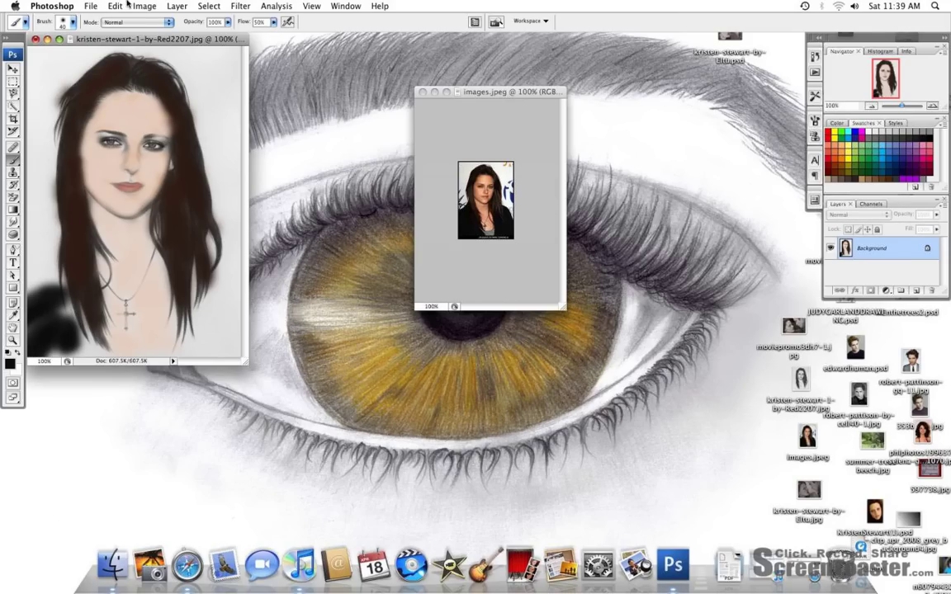
- Step backward through the last black brush strokes
click(116, 6)
click(132, 41)
click(115, 6)
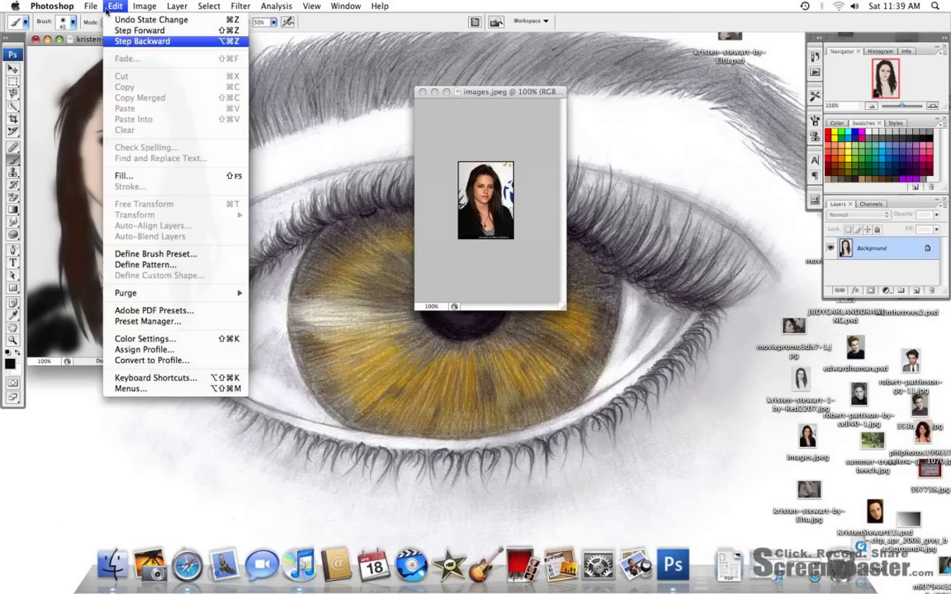
click(130, 42)
click(115, 6)
click(126, 41)
click(114, 6)
click(125, 41)
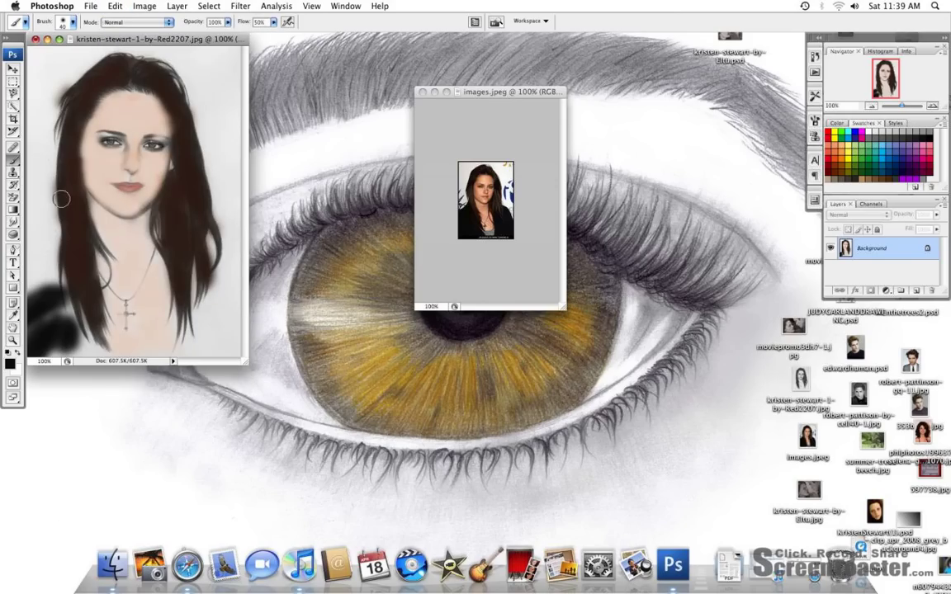
- Sample the light grey eaeaea from the portrait's background and paint over the black patch beside the hair
click(10, 364)
click(46, 248)
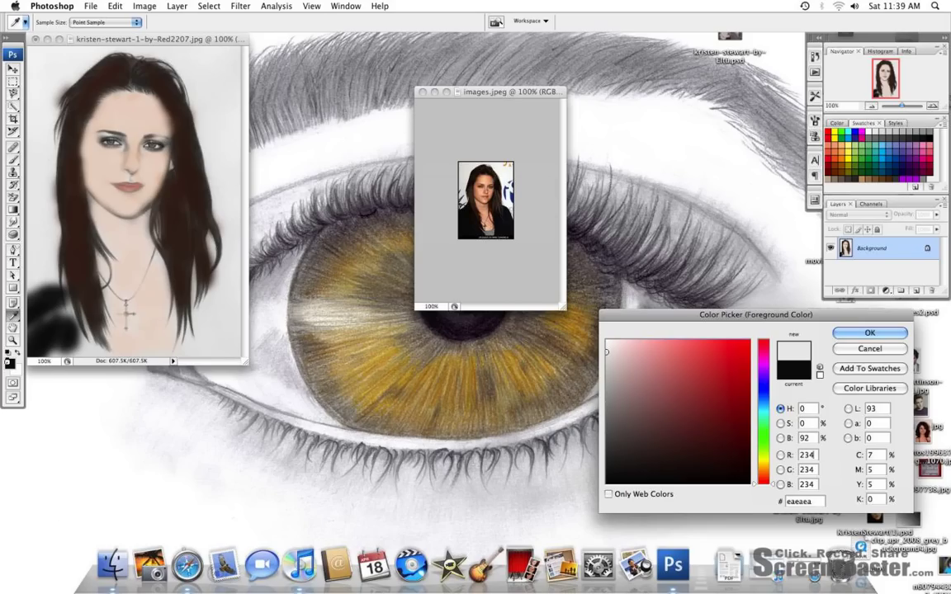
key(Return)
mouse_move(72, 289)
mouse_down()
mouse_move(37, 300)
mouse_move(29, 378)
mouse_move(27, 283)
mouse_move(39, 273)
mouse_move(42, 338)
mouse_move(47, 288)
mouse_move(57, 353)
mouse_move(63, 337)
mouse_move(41, 350)
mouse_move(67, 347)
mouse_move(64, 323)
mouse_move(75, 345)
mouse_move(68, 327)
mouse_move(57, 330)
mouse_move(55, 299)
mouse_up()
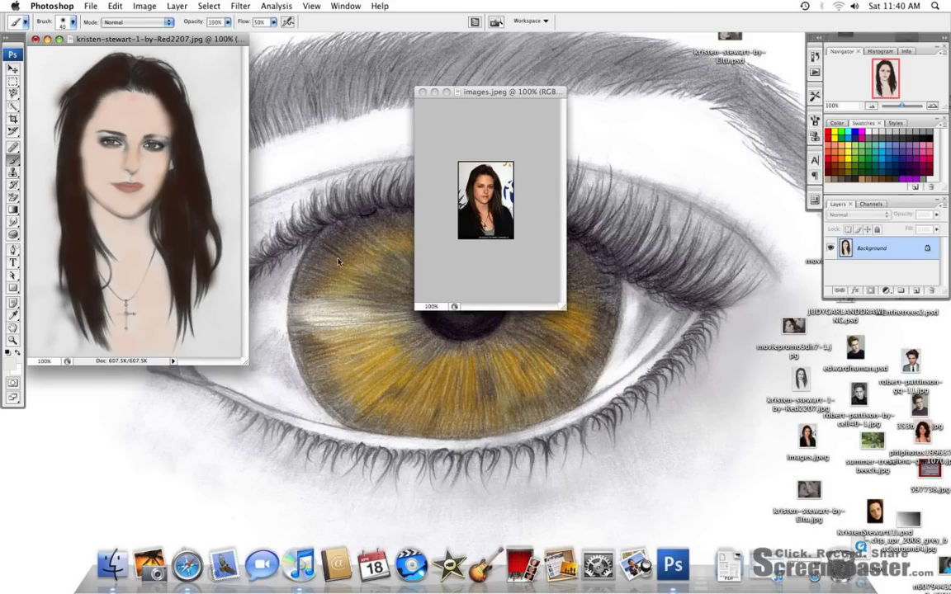
- Set the foreground colour to the muted green 557057
click(9, 352)
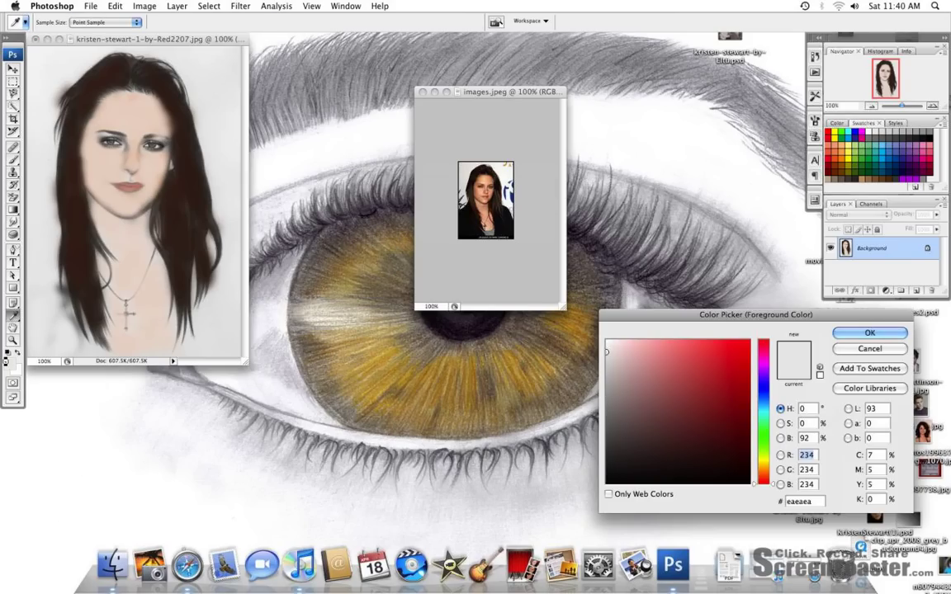
click(669, 423)
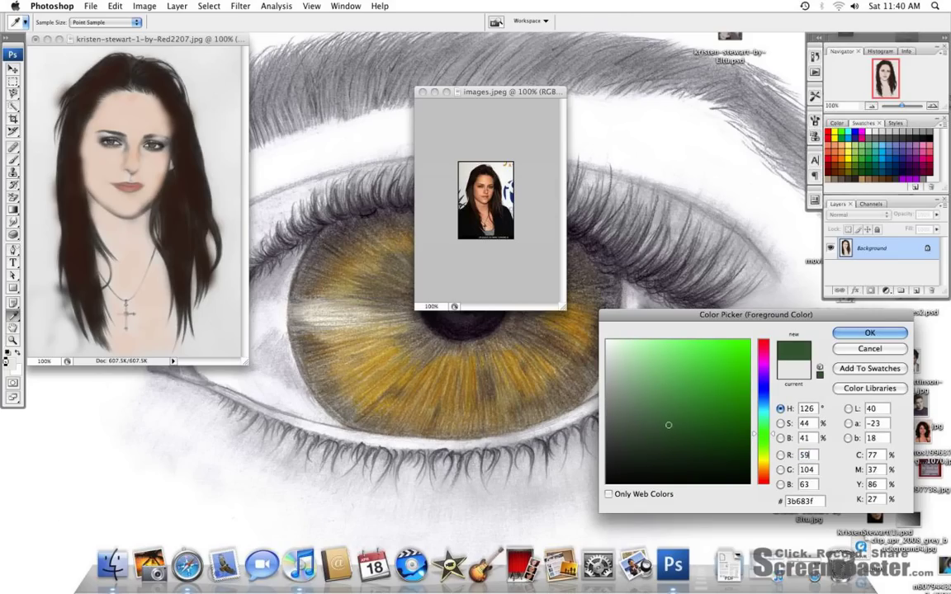
click(653, 433)
drag(652, 432, 645, 421)
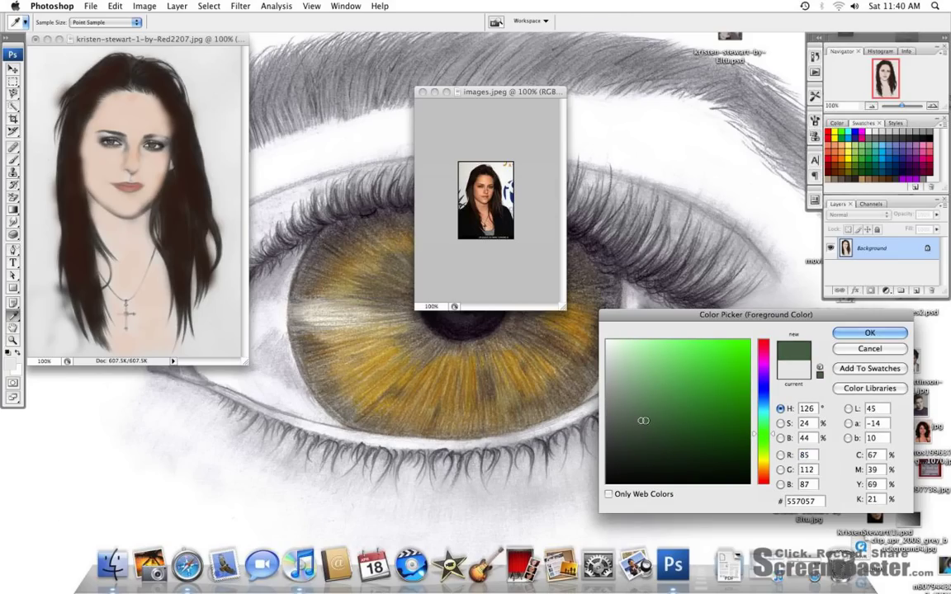
key(Return)
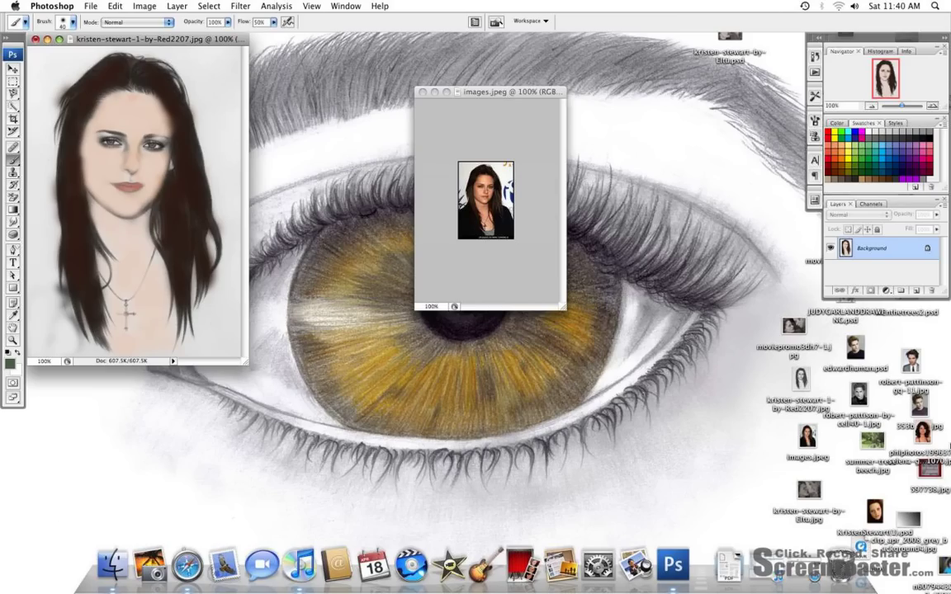
- Enlarge the brush diameter to 87 px
click(72, 21)
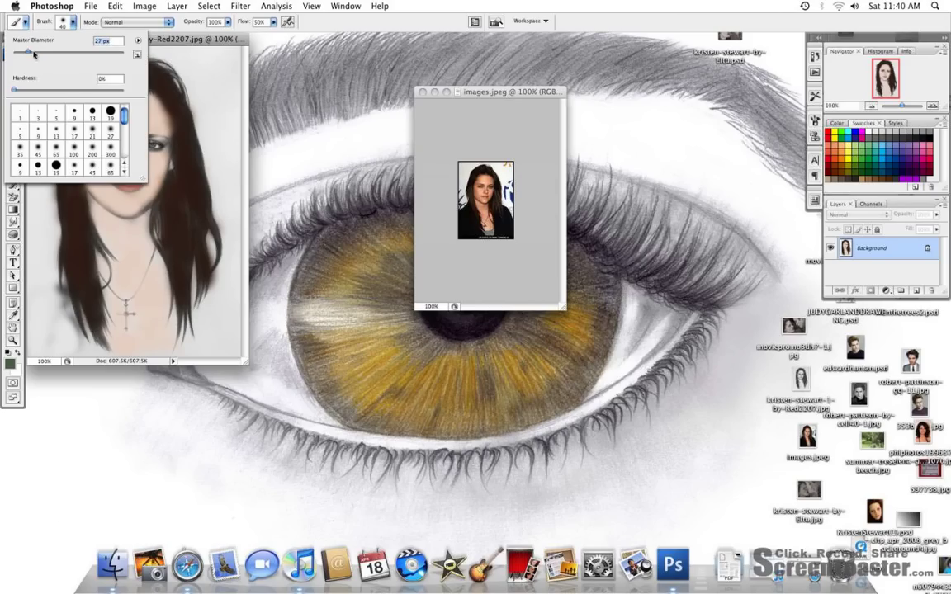
key(Return)
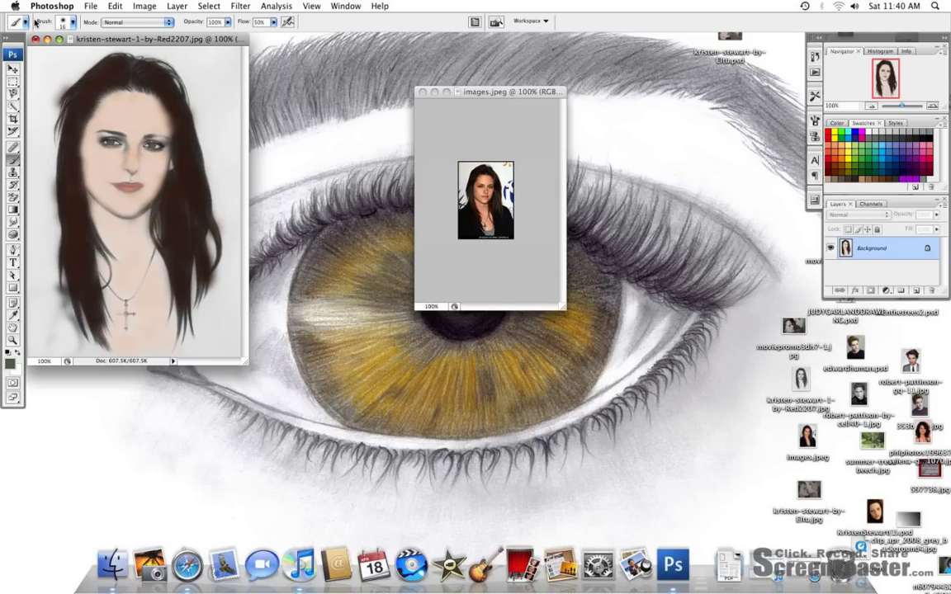
click(74, 22)
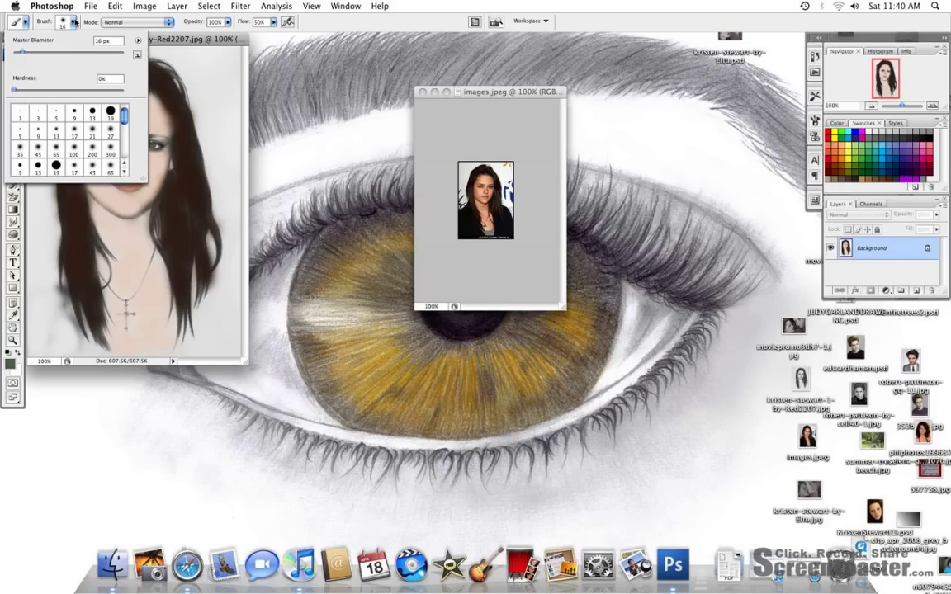
key(Return)
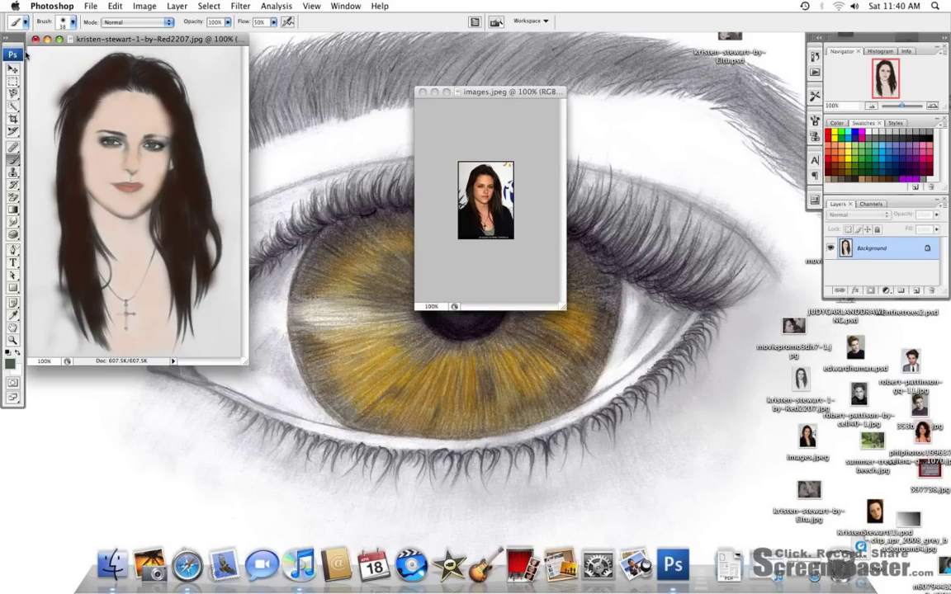
click(72, 22)
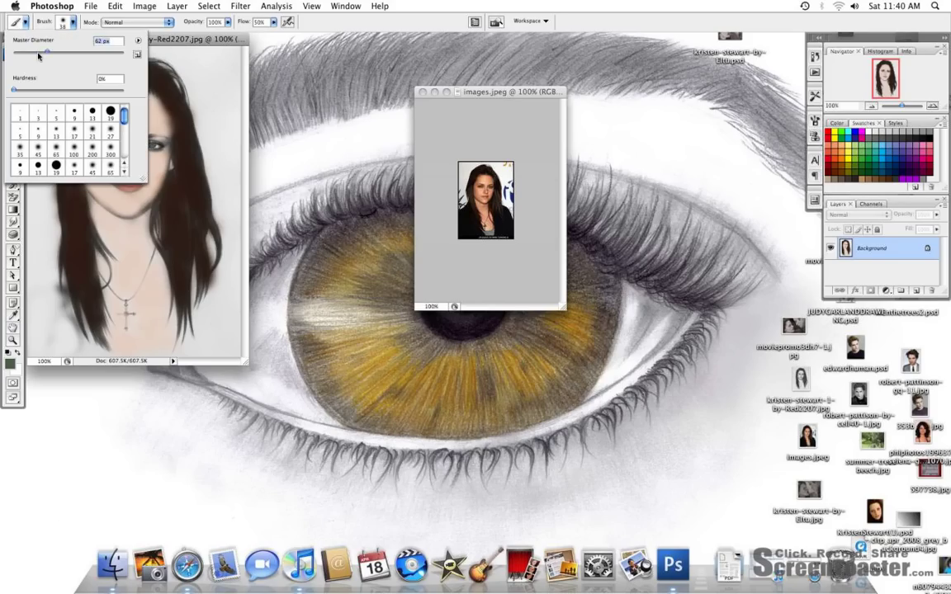
key(Return)
click(73, 22)
click(52, 6)
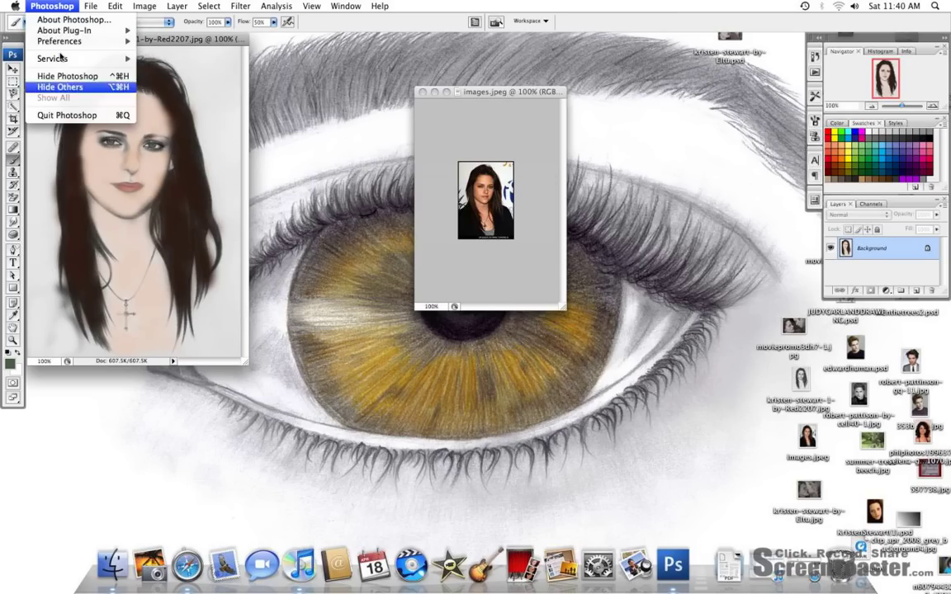
click(178, 44)
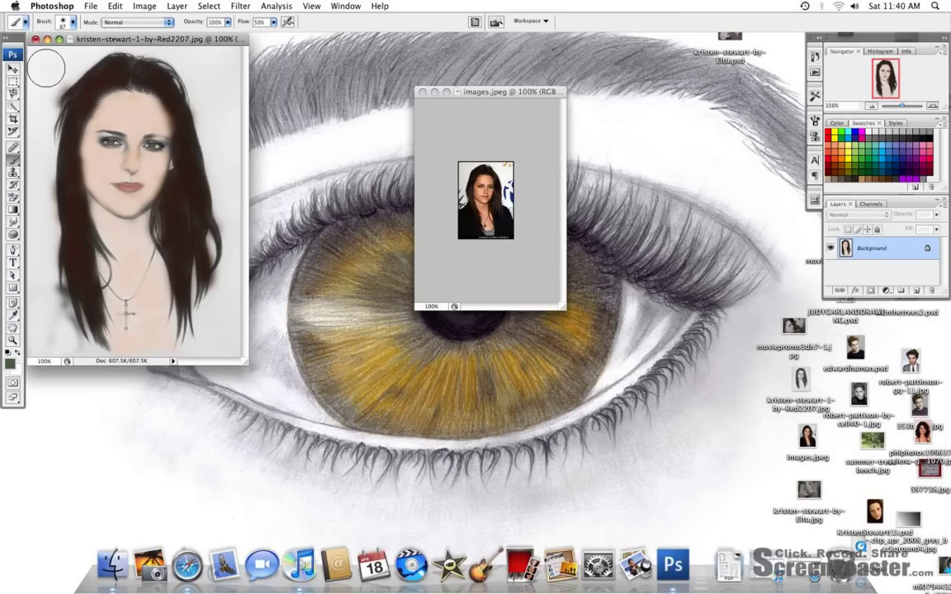
- Set the foreground colour to the teal 03a6ac and return to the Brush tool
click(10, 364)
mouse_move(642, 420)
mouse_down()
mouse_move(645, 341)
mouse_move(748, 387)
mouse_move(763, 411)
mouse_up()
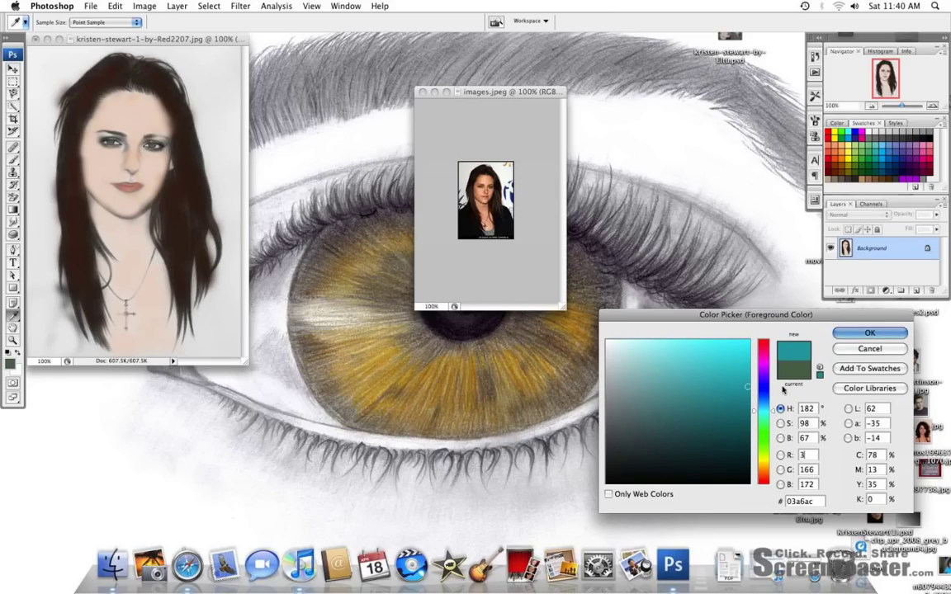
key(Return)
key(b)
- Paint the background all around the portrait's hair teal, covering both sides, the lower edge and the area above the head
mouse_move(226, 62)
mouse_down()
mouse_move(227, 153)
mouse_move(230, 141)
mouse_move(240, 226)
mouse_move(233, 306)
mouse_move(196, 348)
mouse_move(213, 316)
mouse_up()
mouse_move(38, 145)
mouse_down()
mouse_move(33, 210)
mouse_move(29, 153)
mouse_move(41, 88)
mouse_move(62, 54)
mouse_move(46, 50)
mouse_move(37, 226)
mouse_up()
click(26, 268)
key(super+Tab)
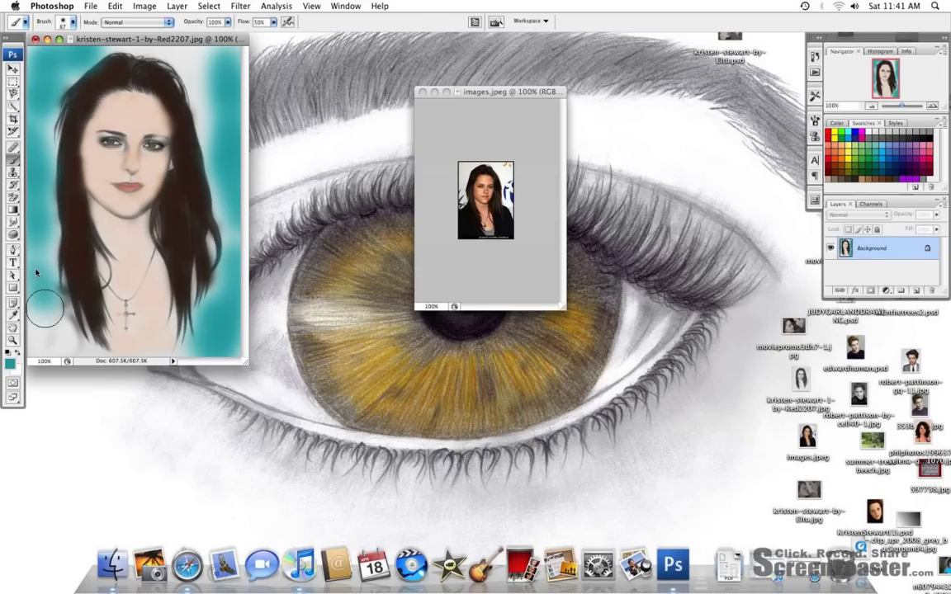
drag(39, 309, 70, 353)
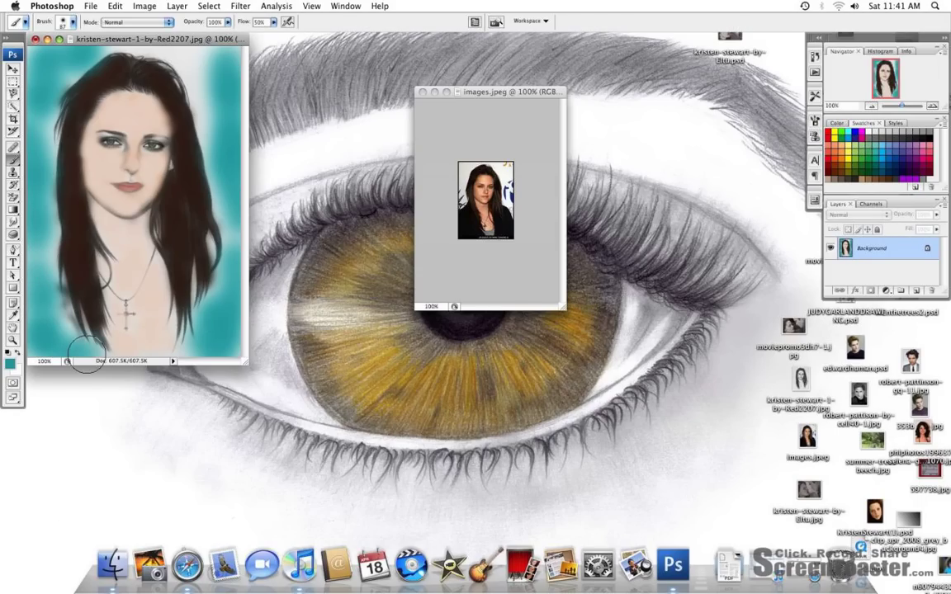
mouse_move(204, 97)
mouse_down()
mouse_move(186, 64)
mouse_move(117, 41)
mouse_move(149, 49)
mouse_up()
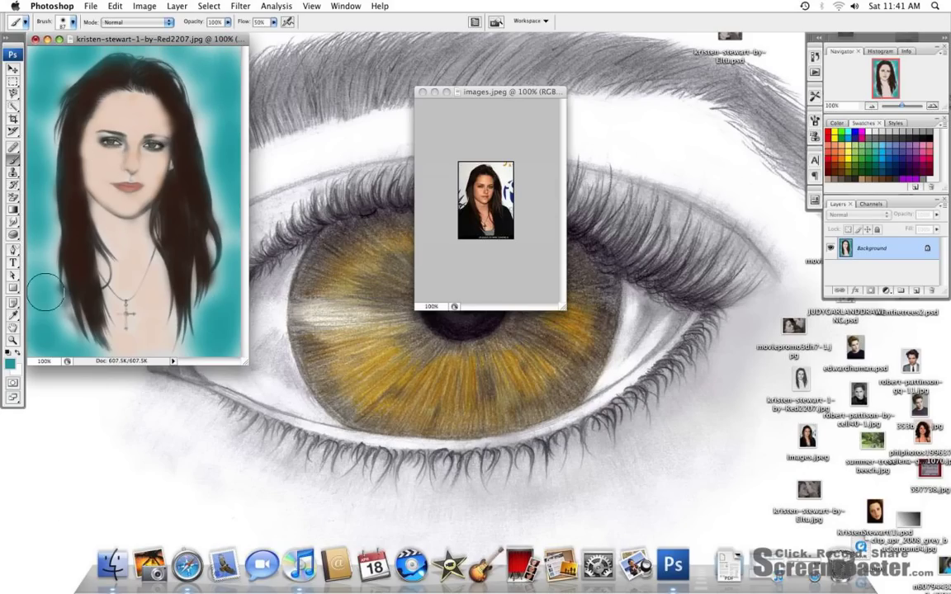
- Set the foreground colour to the darker teal 069ca1 and paint it over the background on both sides of the hair
click(10, 363)
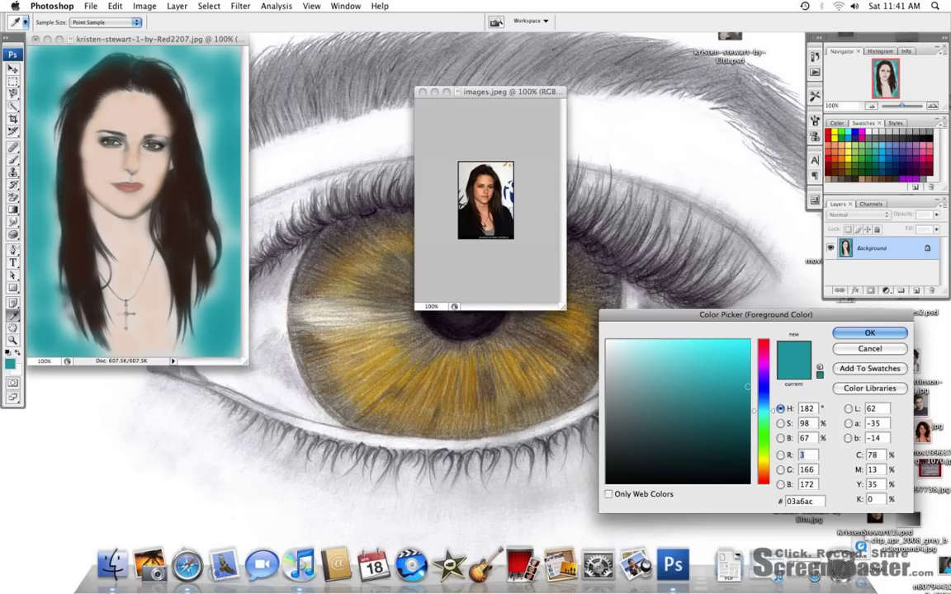
click(745, 392)
key(Return)
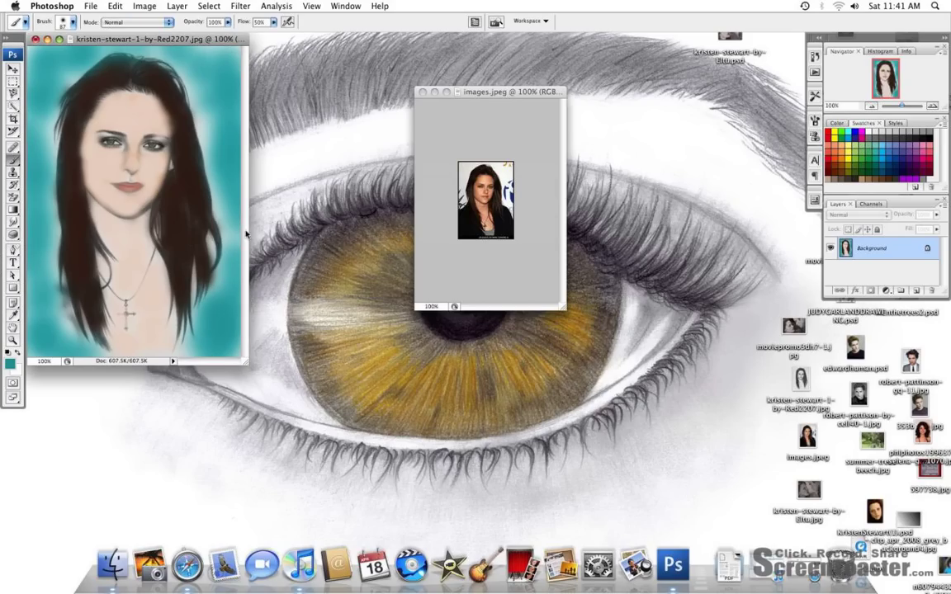
drag(218, 144, 216, 138)
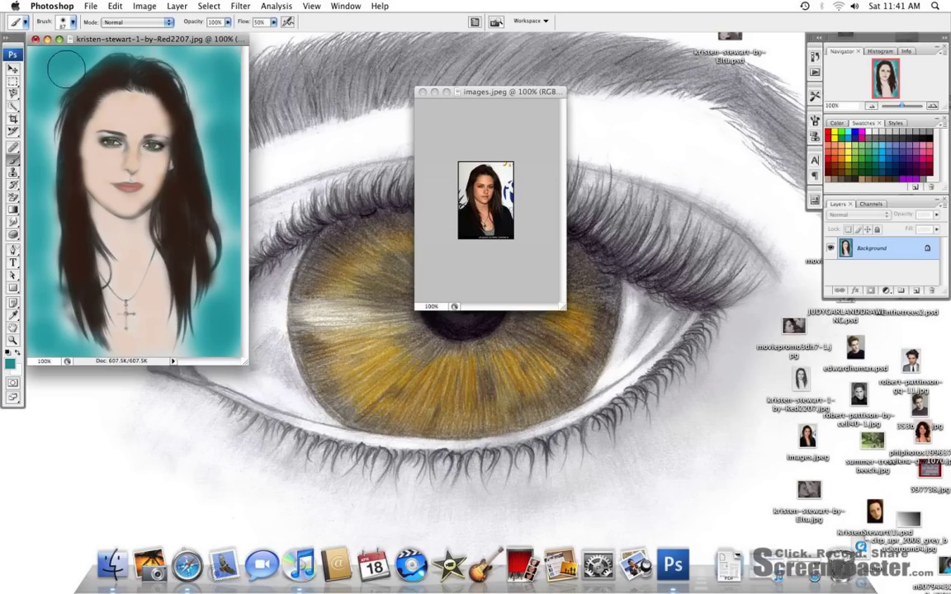
click(26, 146)
click(33, 120)
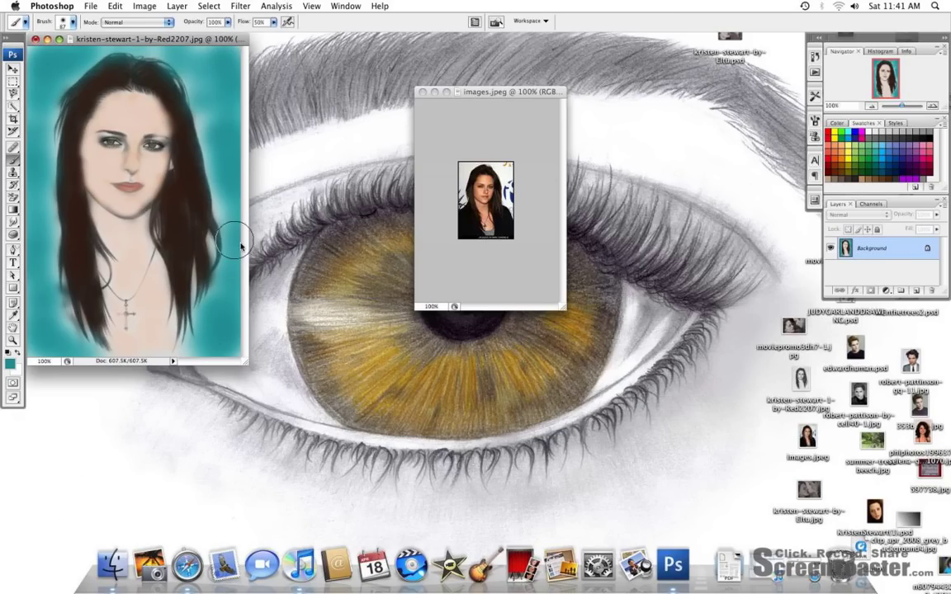
- Sample the warm skin tone c98767 from the face in images.jpeg as the foreground colour and dab it on the portrait's cheek
click(9, 364)
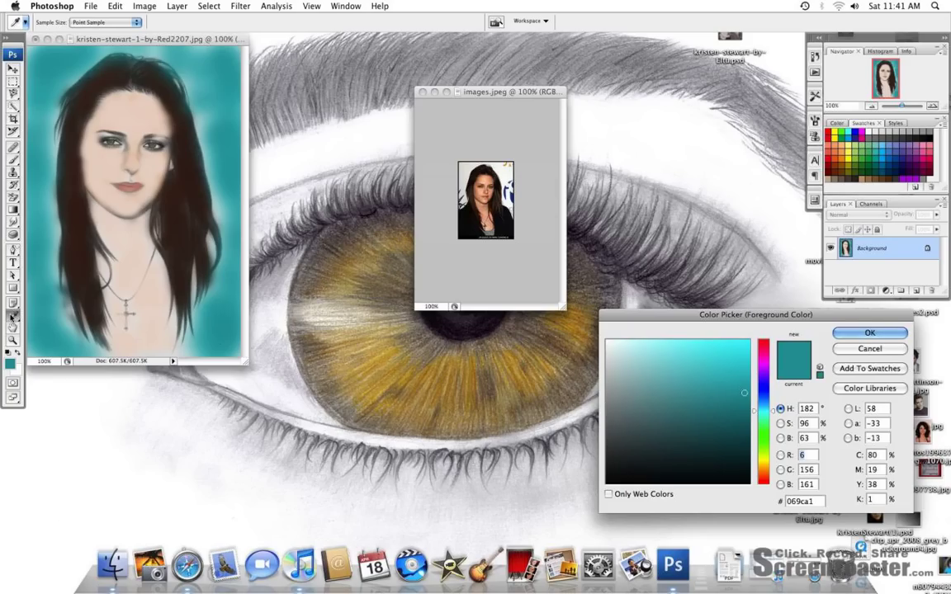
click(485, 195)
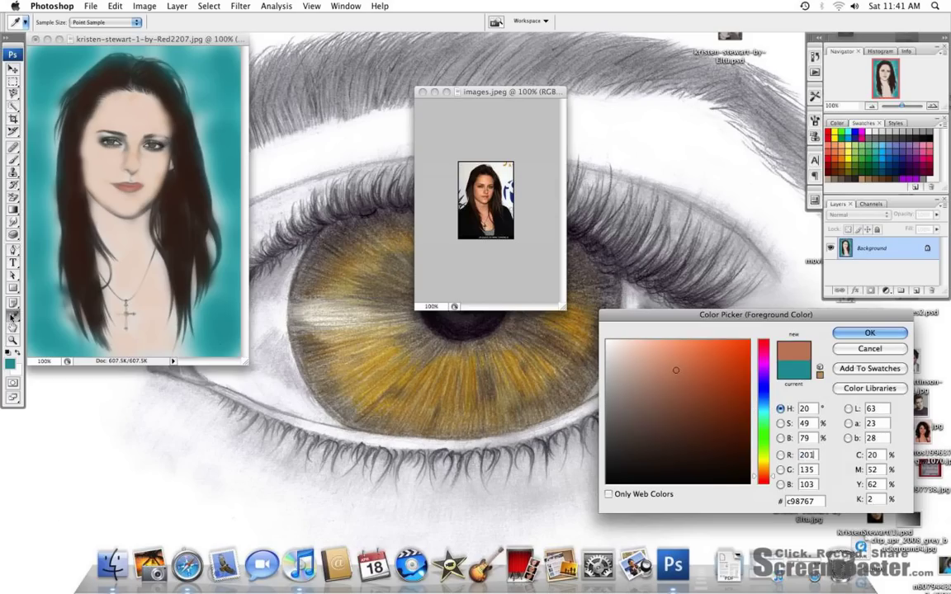
click(870, 333)
click(98, 175)
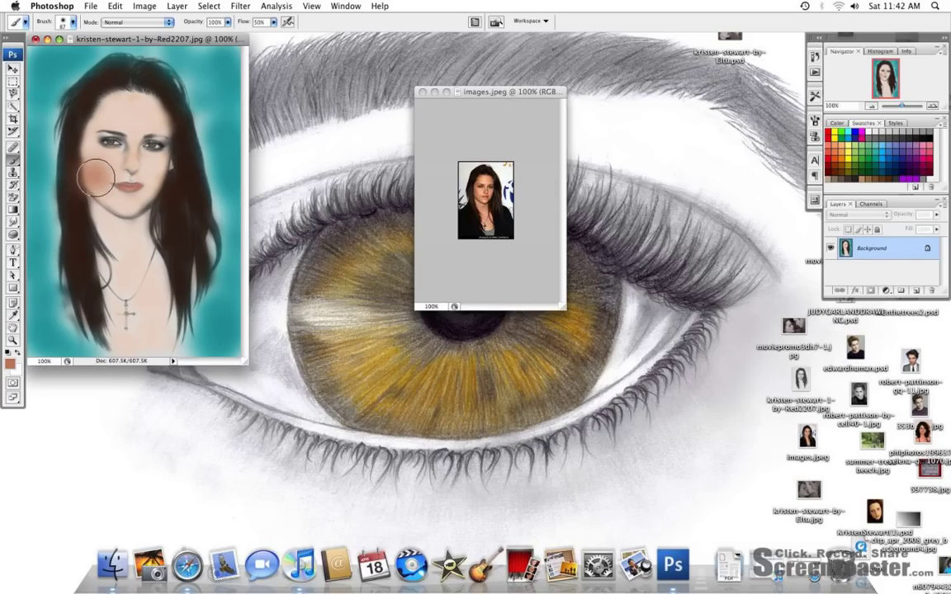
- Reduce the brush diameter to 53 px and brush the warm tone over the shadowed cheek beside the hair
click(62, 22)
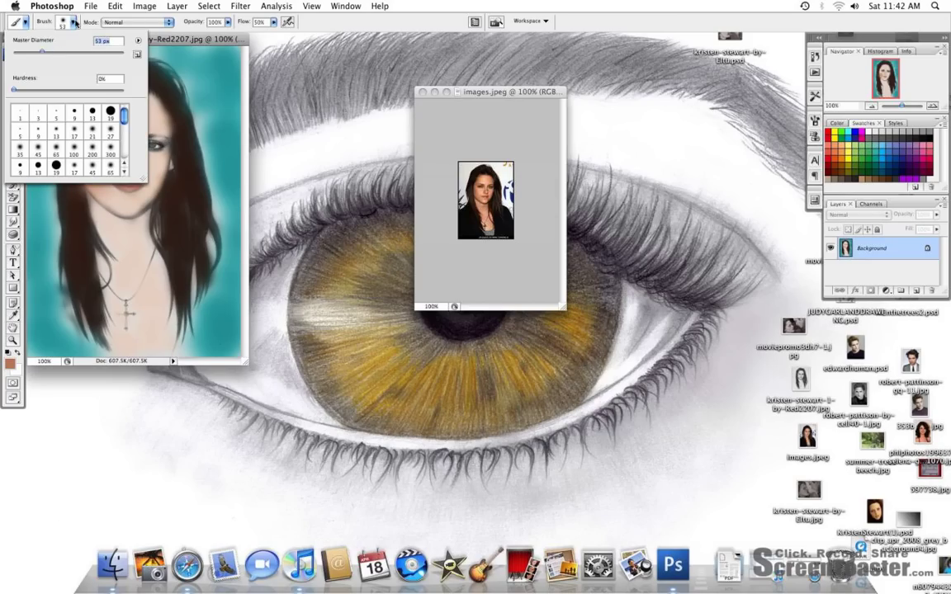
key(Return)
click(91, 171)
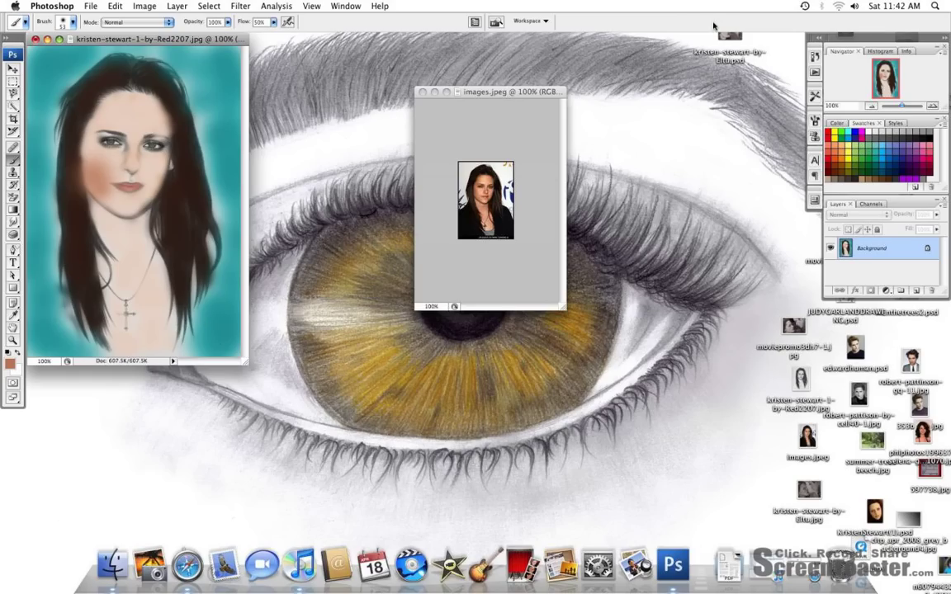
- Sample the grey 929791 from the portrait's eye as the foreground colour and paint a grey top across the chest below the cross
click(10, 364)
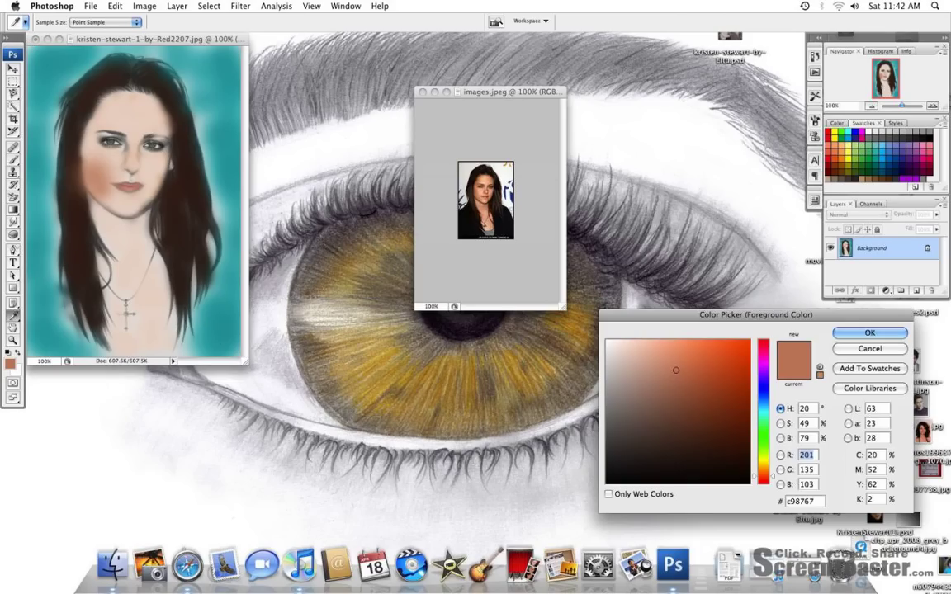
click(607, 455)
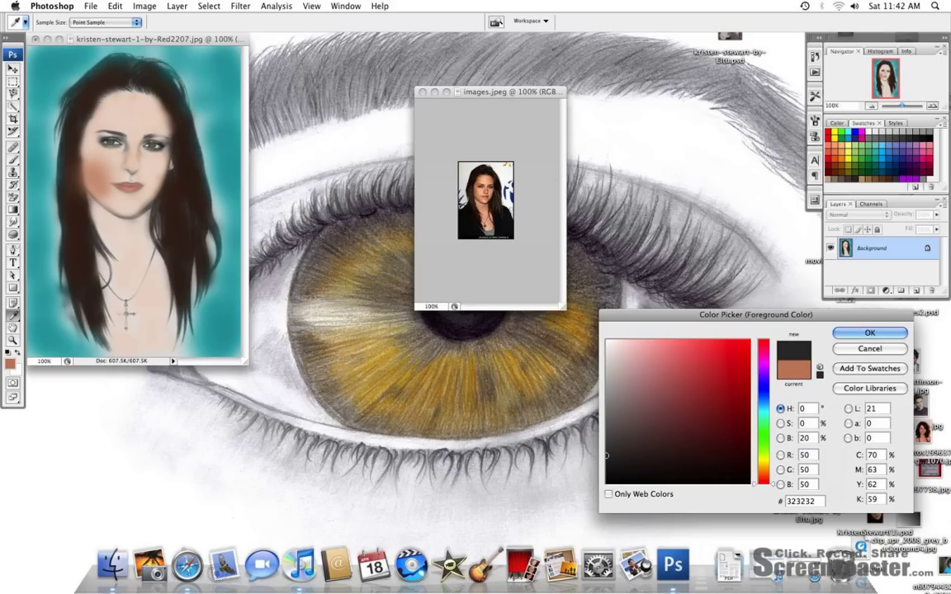
click(111, 143)
click(113, 142)
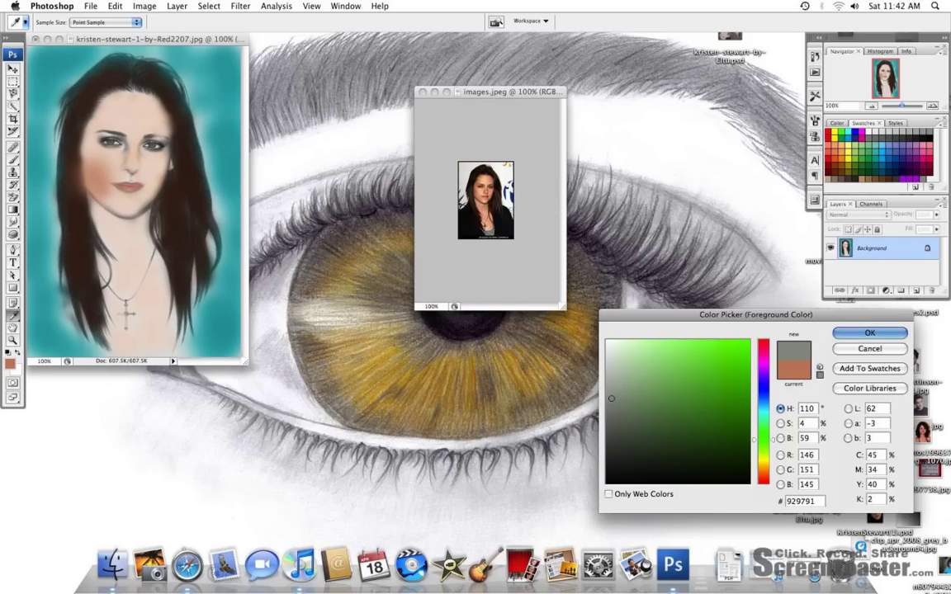
key(Return)
mouse_move(119, 332)
mouse_down()
mouse_move(109, 336)
mouse_move(162, 342)
mouse_move(116, 338)
mouse_move(149, 336)
mouse_move(123, 337)
mouse_move(148, 337)
mouse_move(143, 348)
mouse_move(152, 348)
mouse_move(124, 339)
mouse_up()
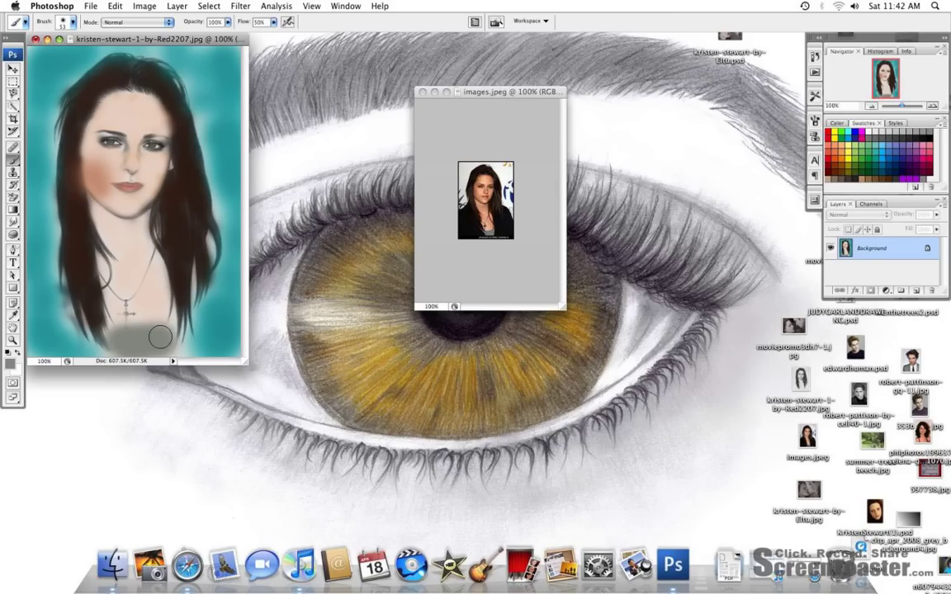